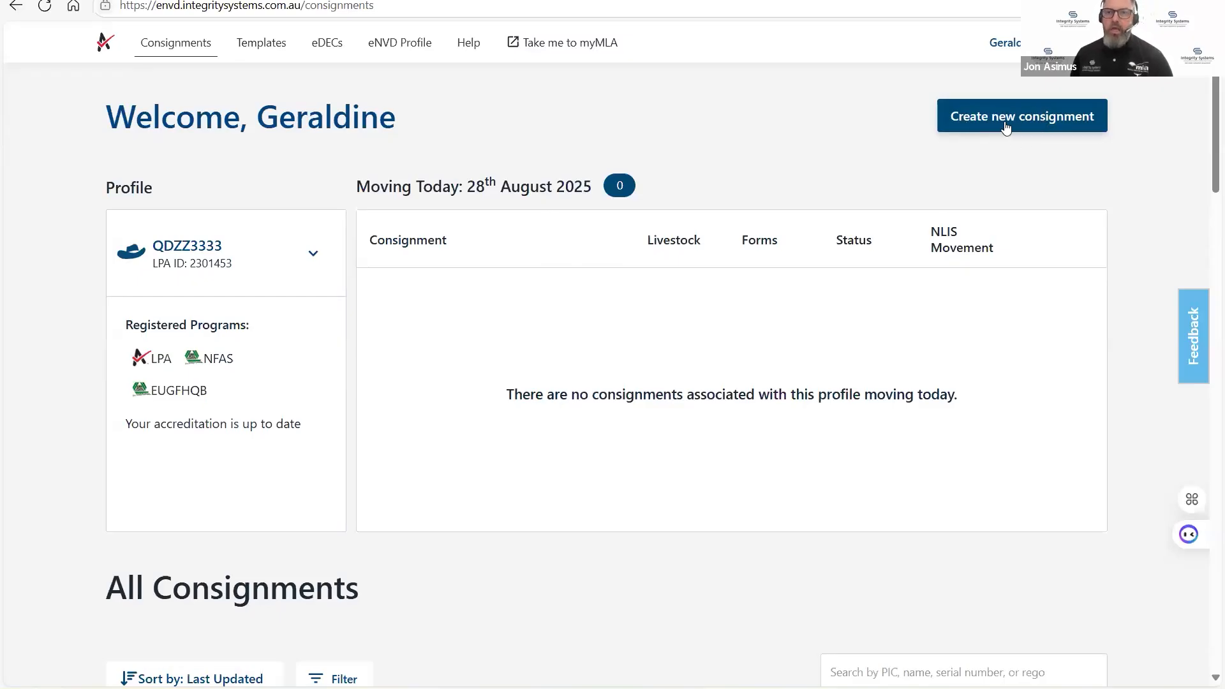
Start a consignment from the cattle template for ENVD Test to Bostock Farms and set its movement date to 28 August 2025.
{"action": "left_click", "coordinate": [1034, 131]}
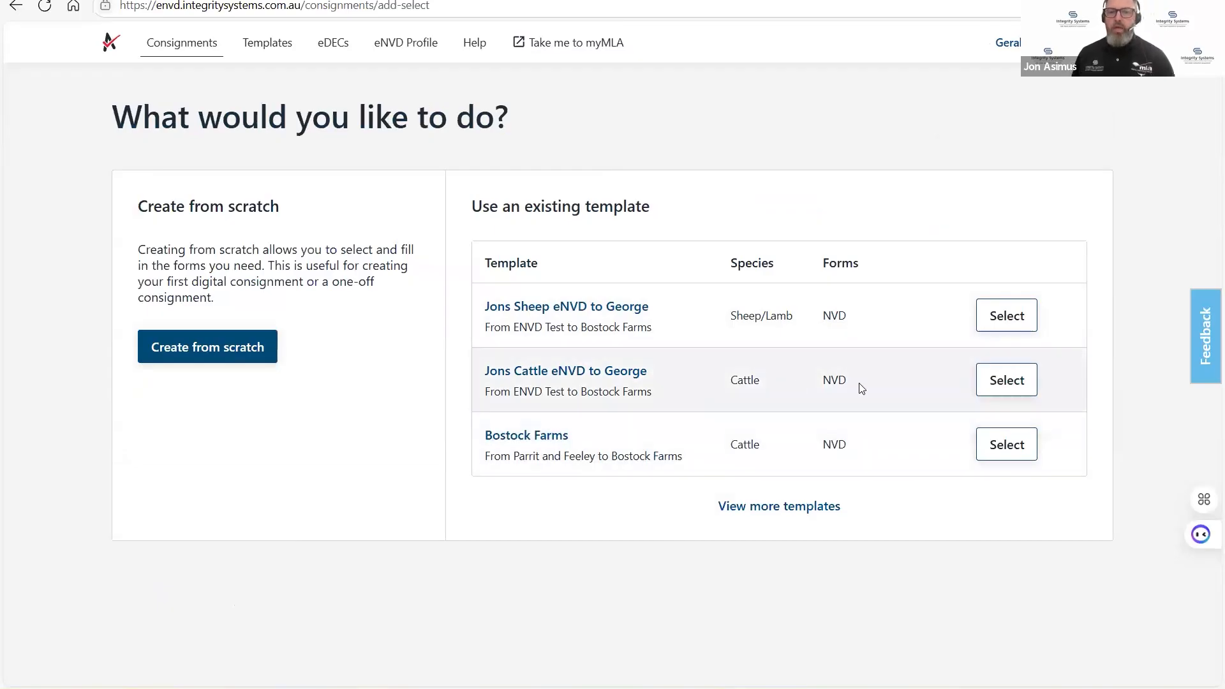
{"action": "left_click", "coordinate": [1008, 383]}
{"action": "scroll", "coordinate": [650, 309], "scroll_direction": "down", "scroll_amount": 2}
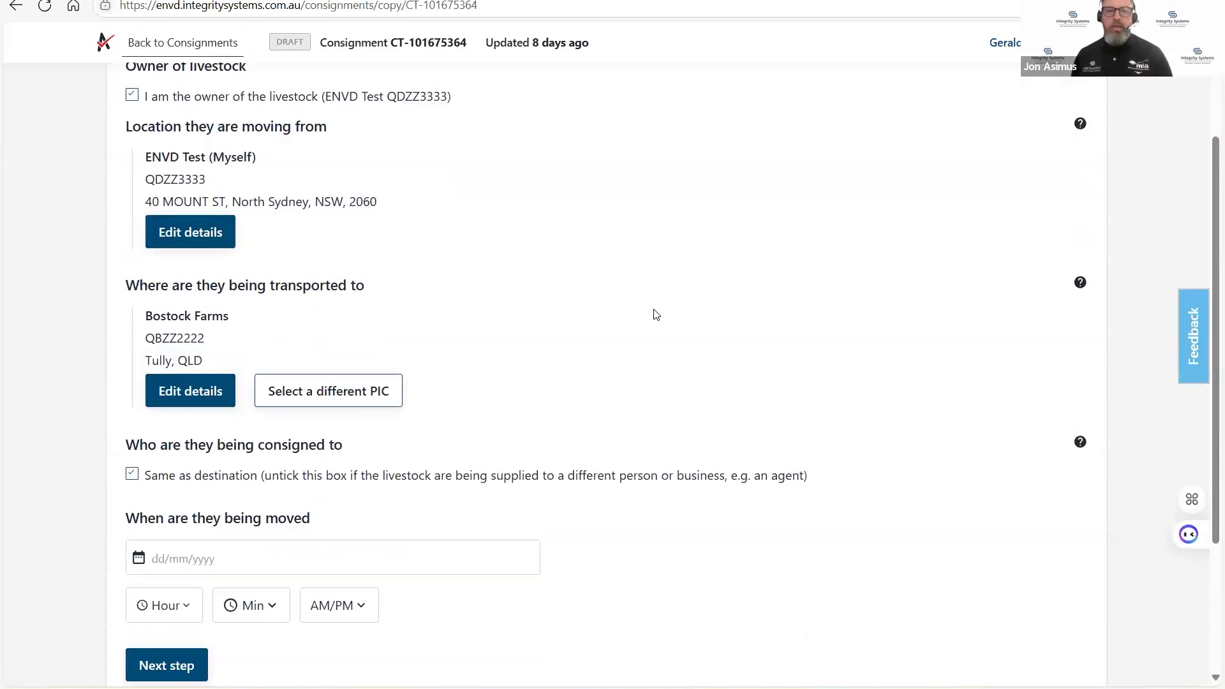
{"action": "scroll", "coordinate": [657, 316], "scroll_direction": "down", "scroll_amount": 1}
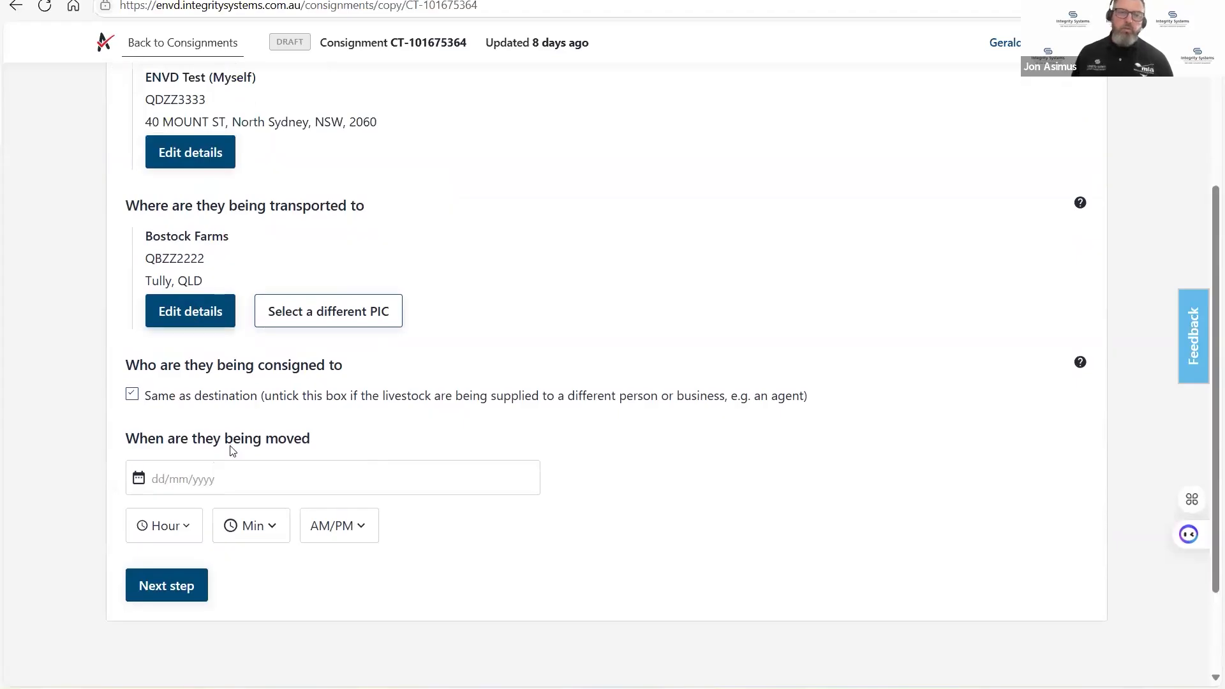
{"action": "left_click", "coordinate": [219, 482]}
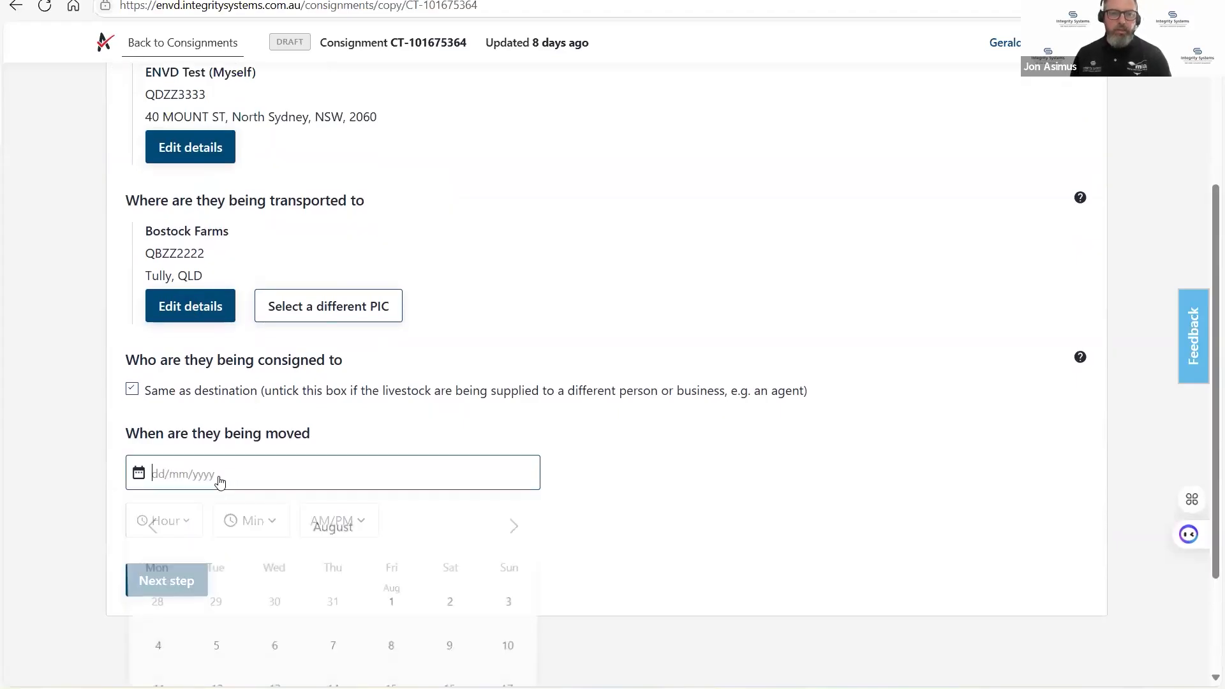
{"action": "scroll", "coordinate": [316, 568], "scroll_direction": "down", "scroll_amount": 2}
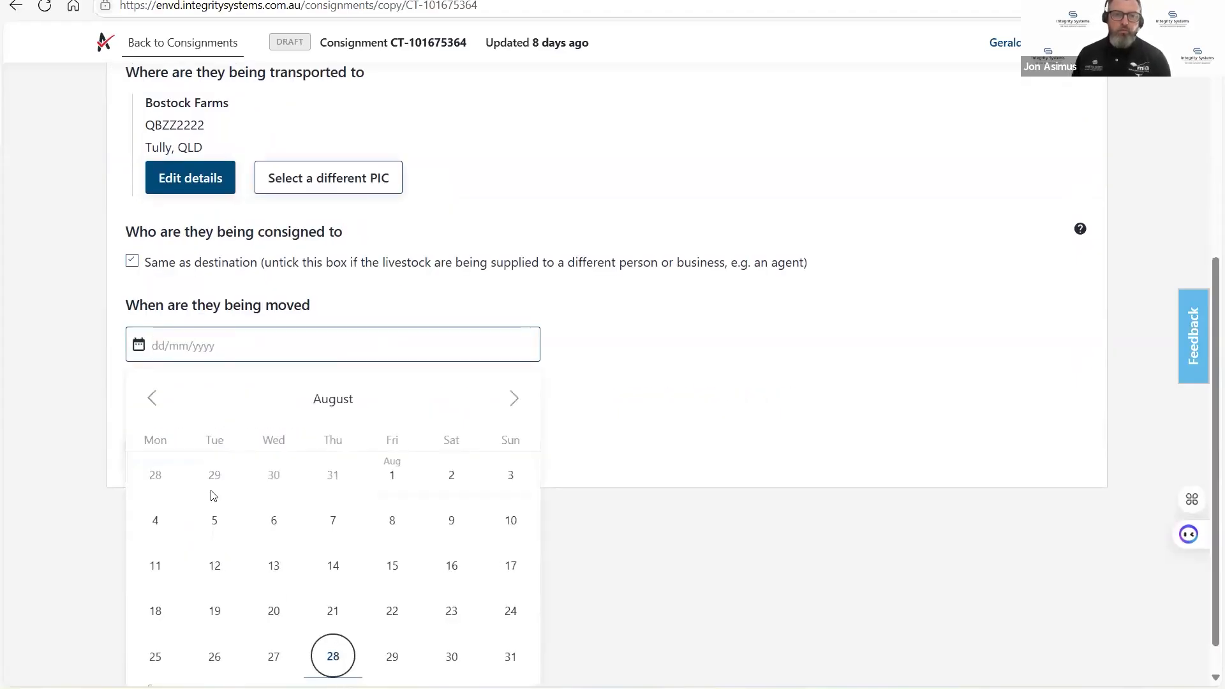
{"action": "left_click", "coordinate": [333, 656]}
{"action": "left_click", "coordinate": [189, 473]}
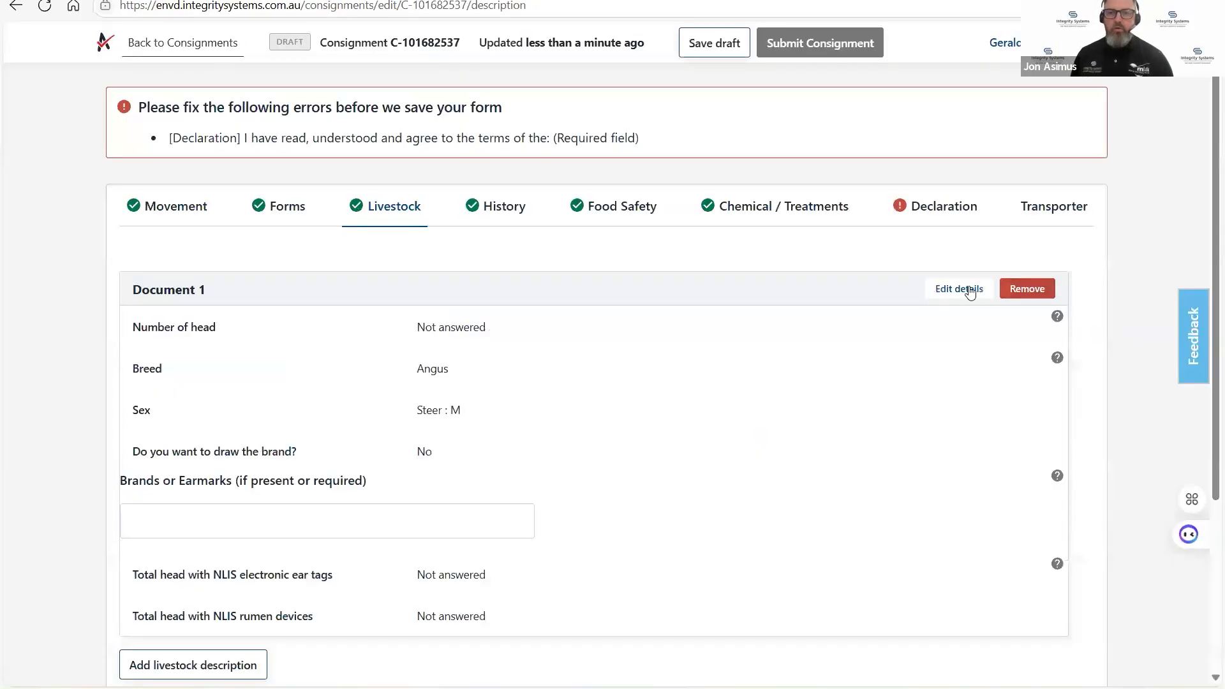
Edit the Document 1 livestock description to 19 head, 19 with NLIS electronic ear tags and 0 with rumen devices.
{"action": "left_click", "coordinate": [970, 291]}
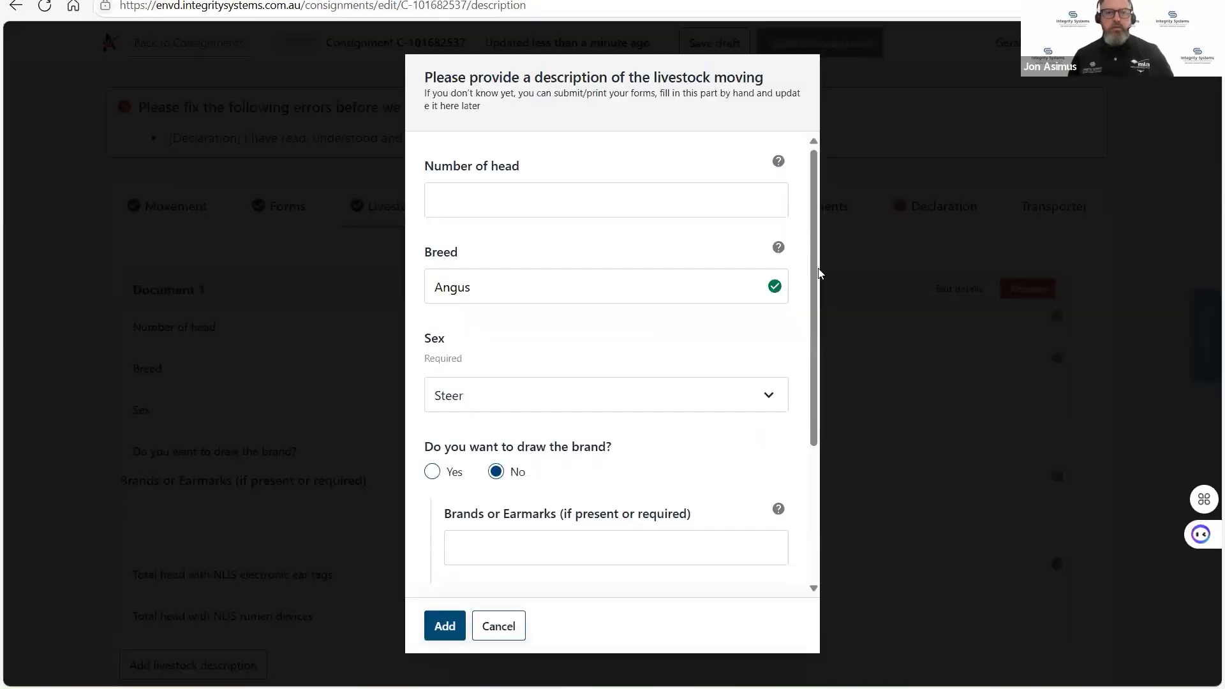
{"action": "left_click", "coordinate": [552, 204]}
{"action": "type", "text": "18"}
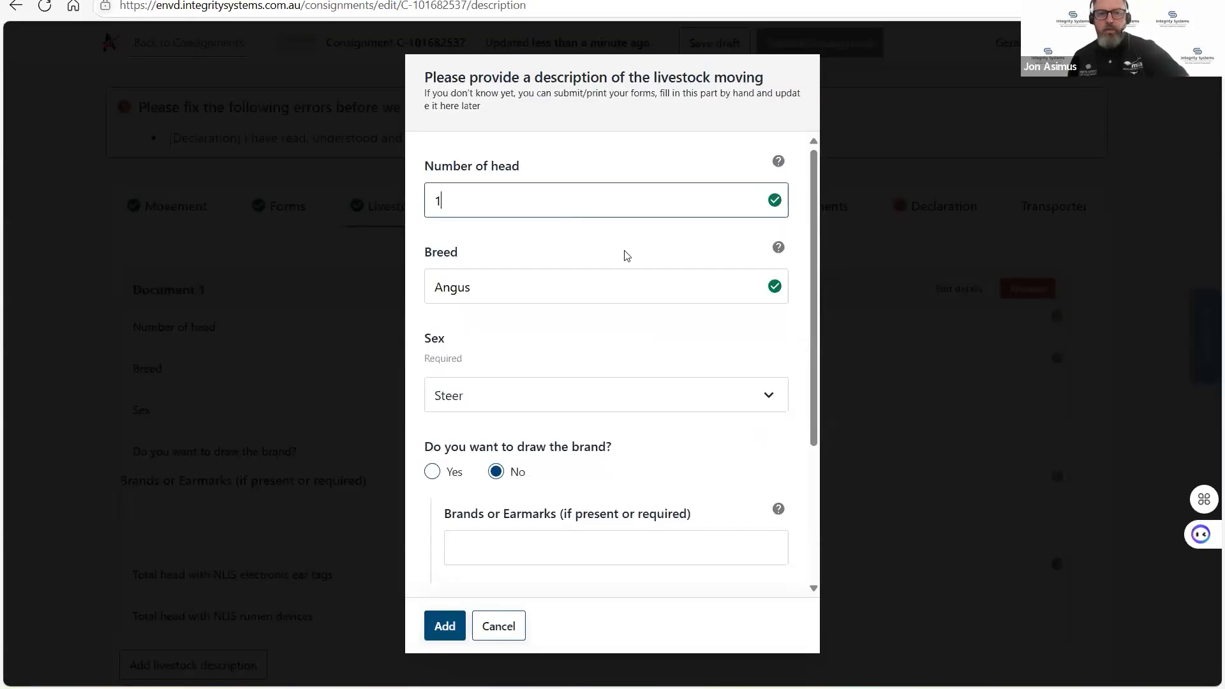
{"action": "scroll", "coordinate": [520, 415], "scroll_direction": "down", "scroll_amount": 3}
{"action": "left_click", "coordinate": [504, 456]}
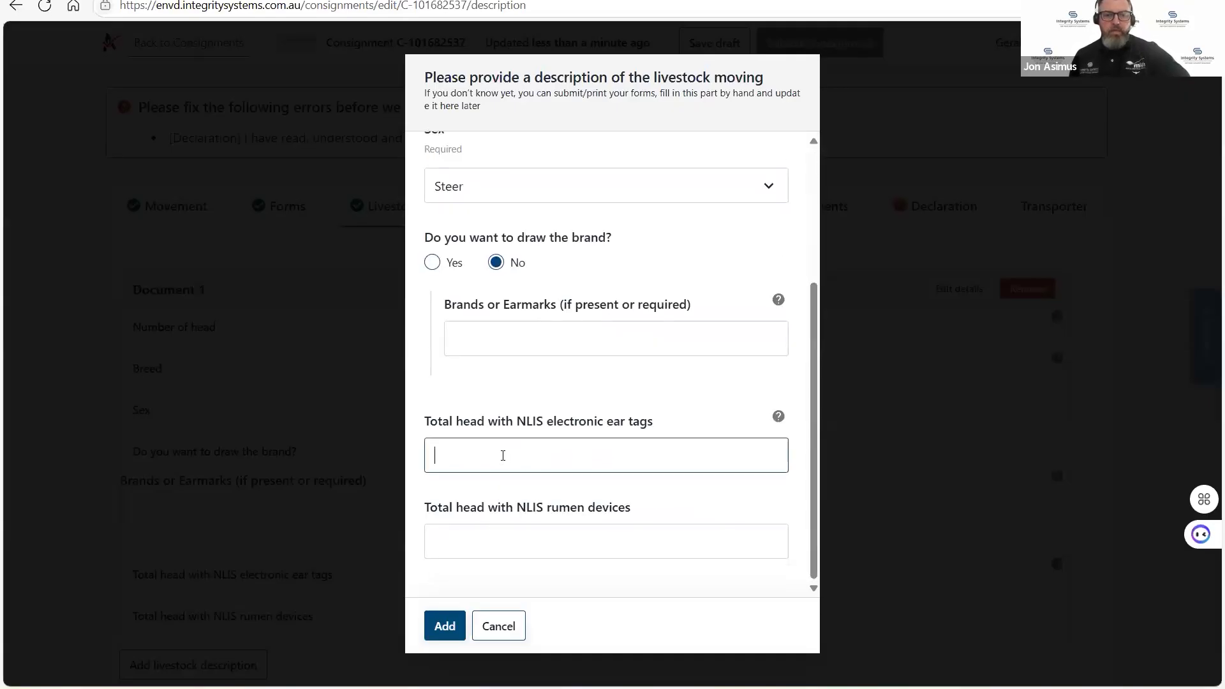
{"action": "type", "text": "19"}
{"action": "left_click", "coordinate": [489, 540]}
{"action": "type", "text": "0"}
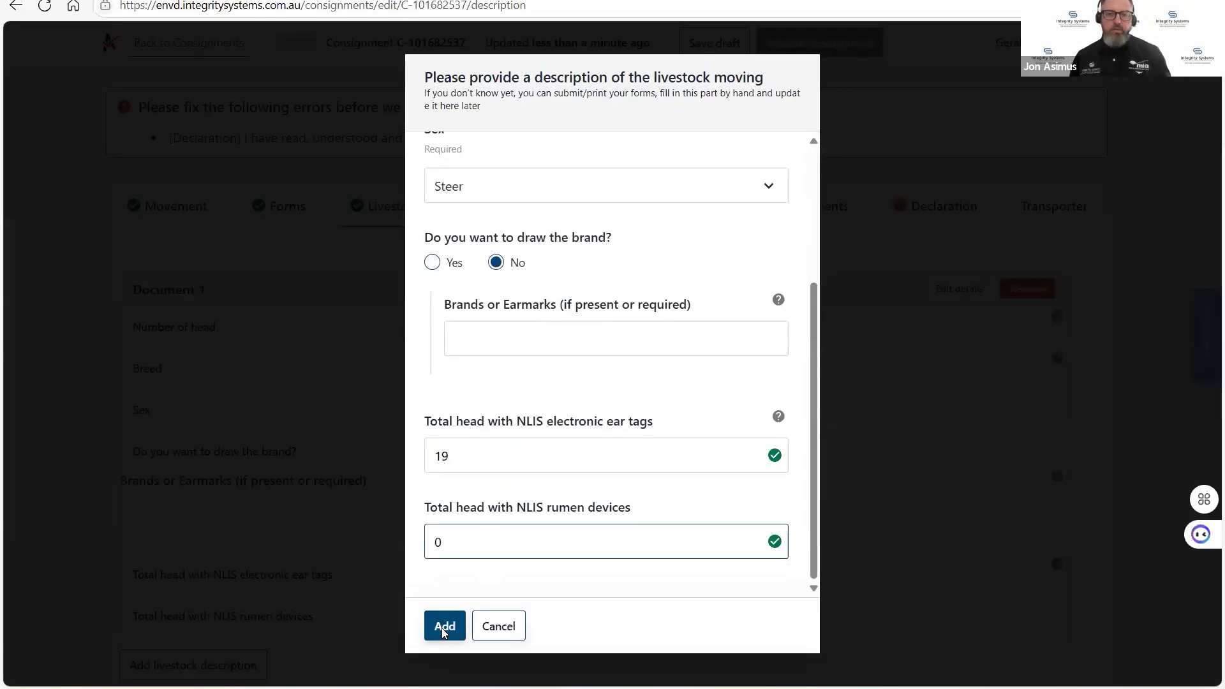
{"action": "left_click", "coordinate": [444, 625]}
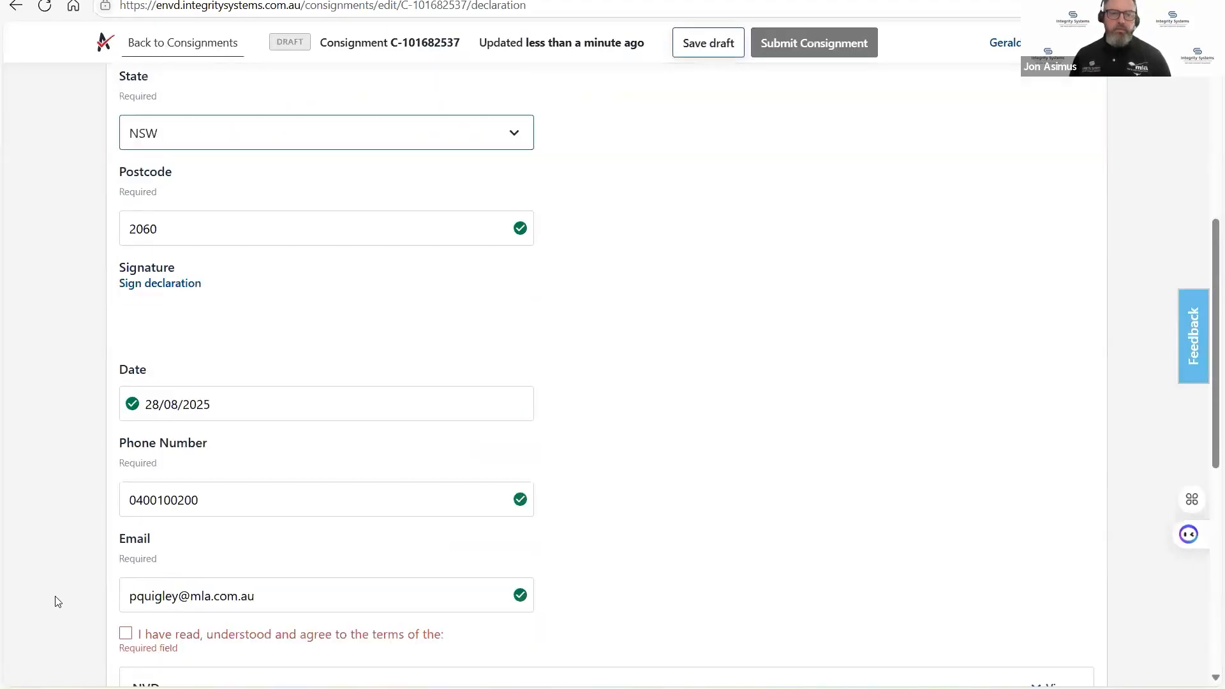
Agree to the declaration terms and submit the consignment.
{"action": "left_click", "coordinate": [126, 634]}
{"action": "left_click", "coordinate": [827, 40]}
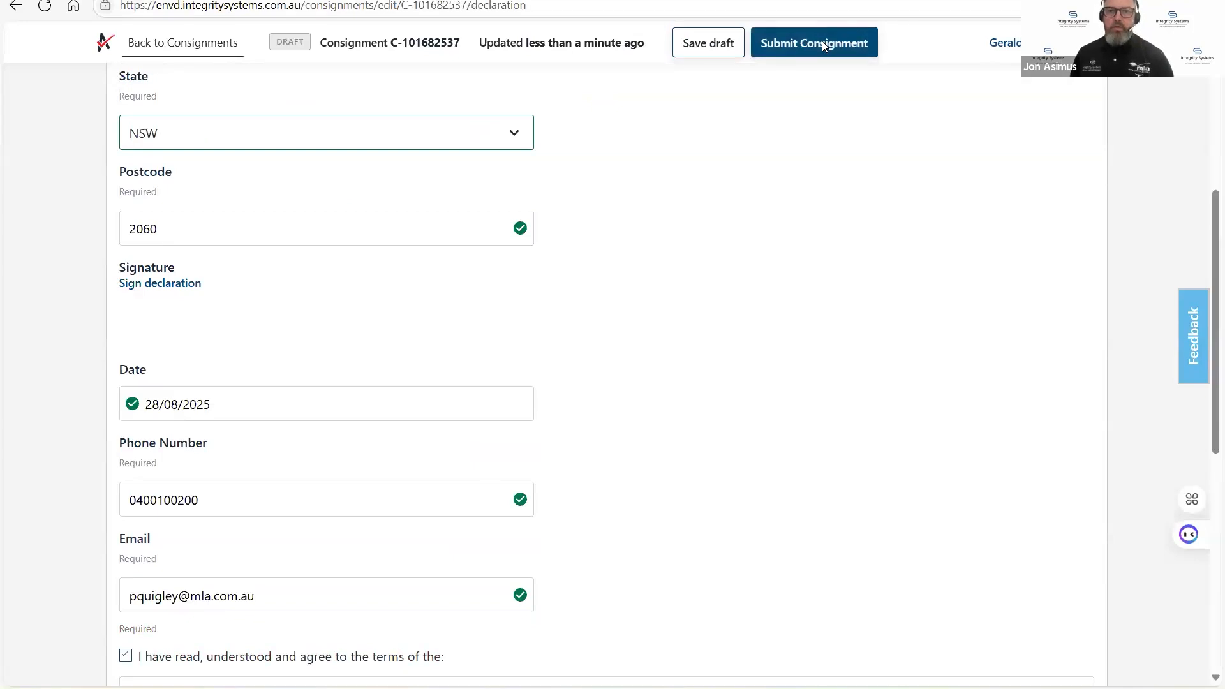
{"action": "left_click", "coordinate": [595, 553]}
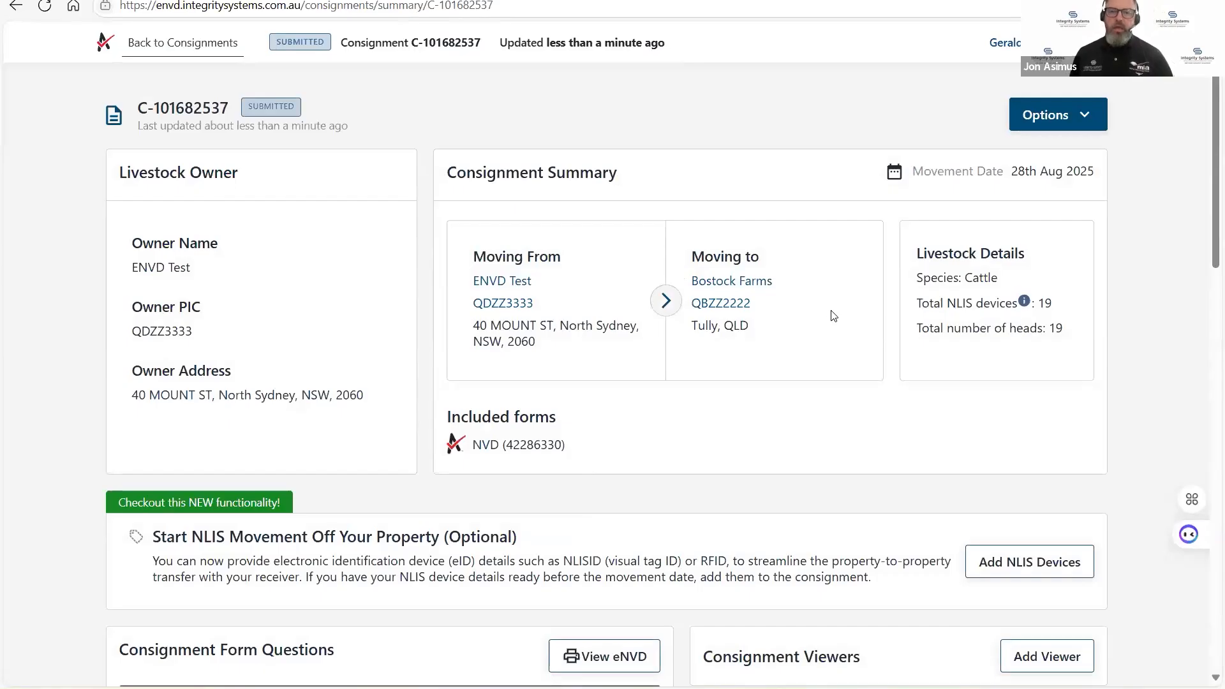
Open NLIS device entry for the submitted consignment and view the manual entry option before returning to file upload.
{"action": "scroll", "coordinate": [471, 380], "scroll_direction": "down", "scroll_amount": 1}
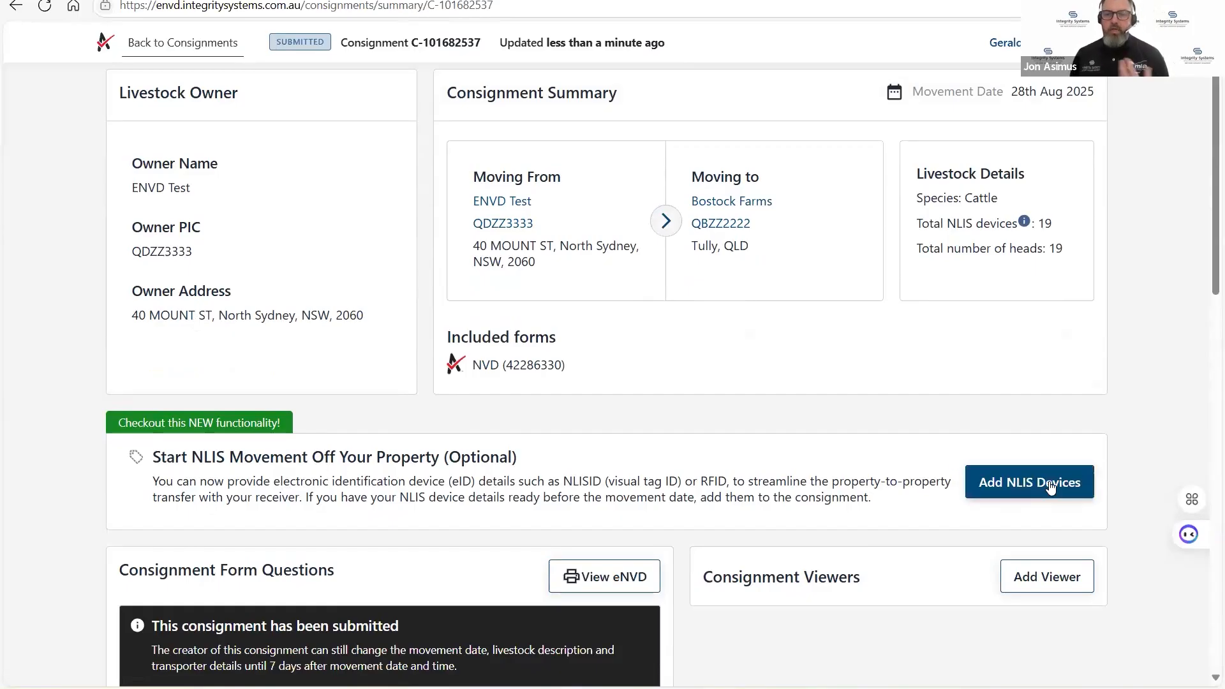
{"action": "left_click", "coordinate": [1025, 484]}
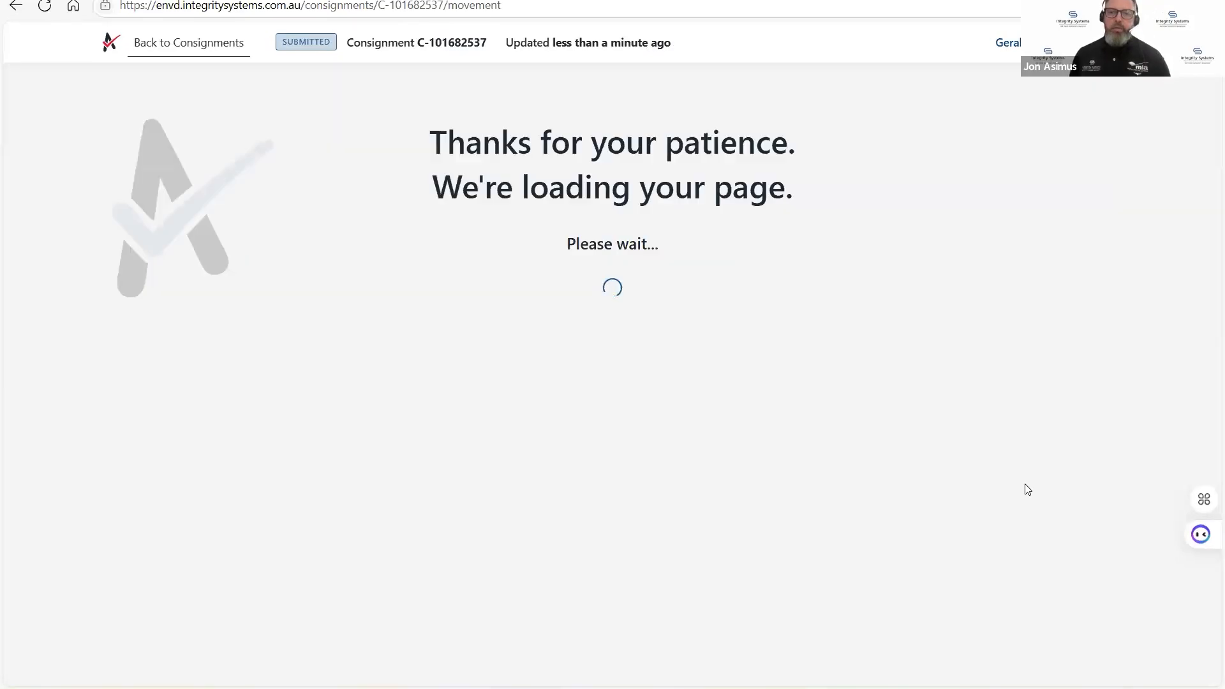
{"action": "scroll", "coordinate": [151, 266], "scroll_direction": "down", "scroll_amount": 1}
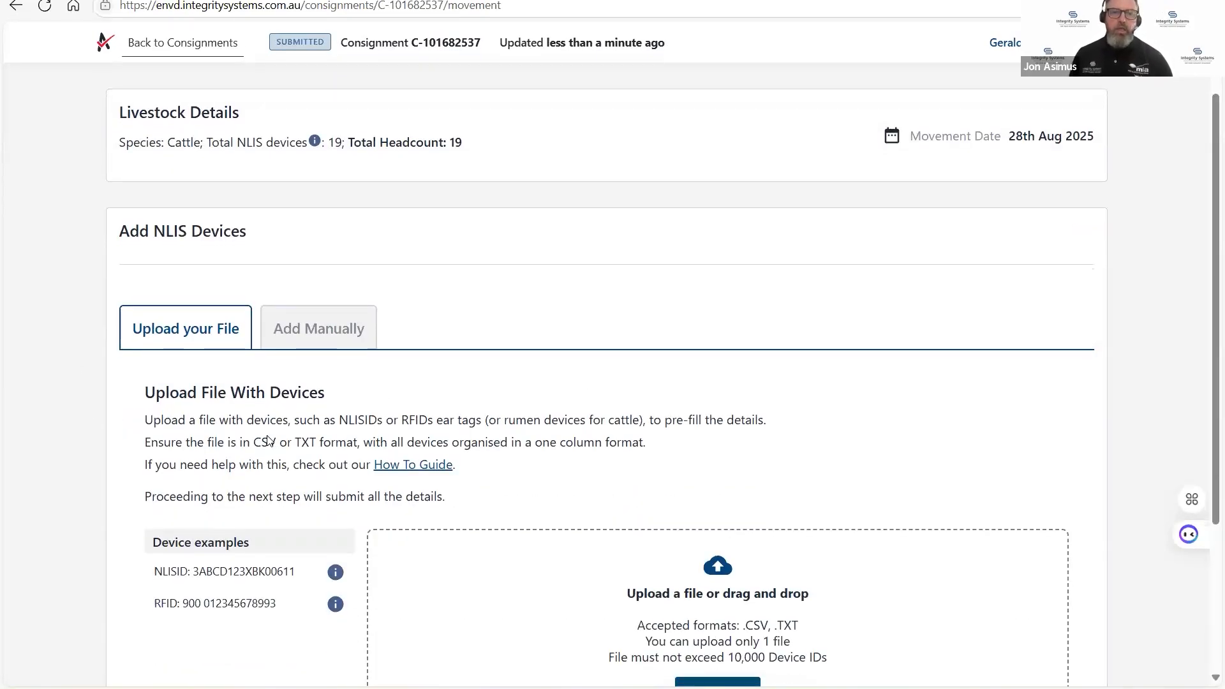
{"action": "scroll", "coordinate": [313, 464], "scroll_direction": "down", "scroll_amount": 2}
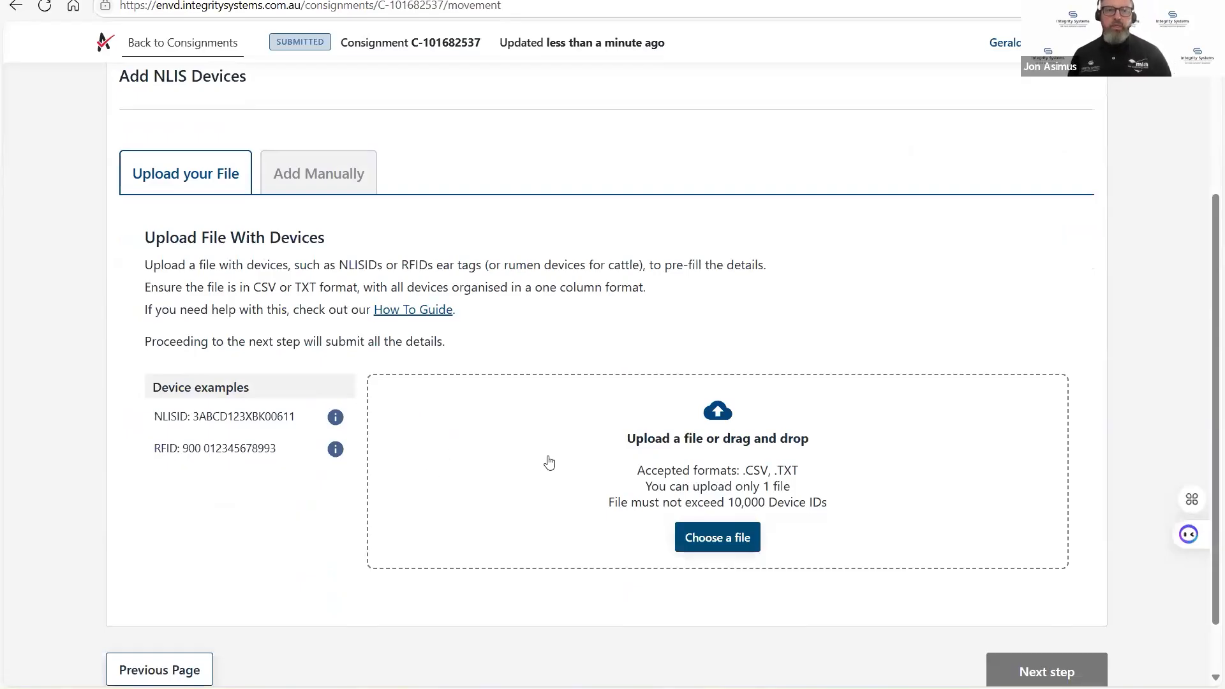
{"action": "left_click", "coordinate": [340, 183]}
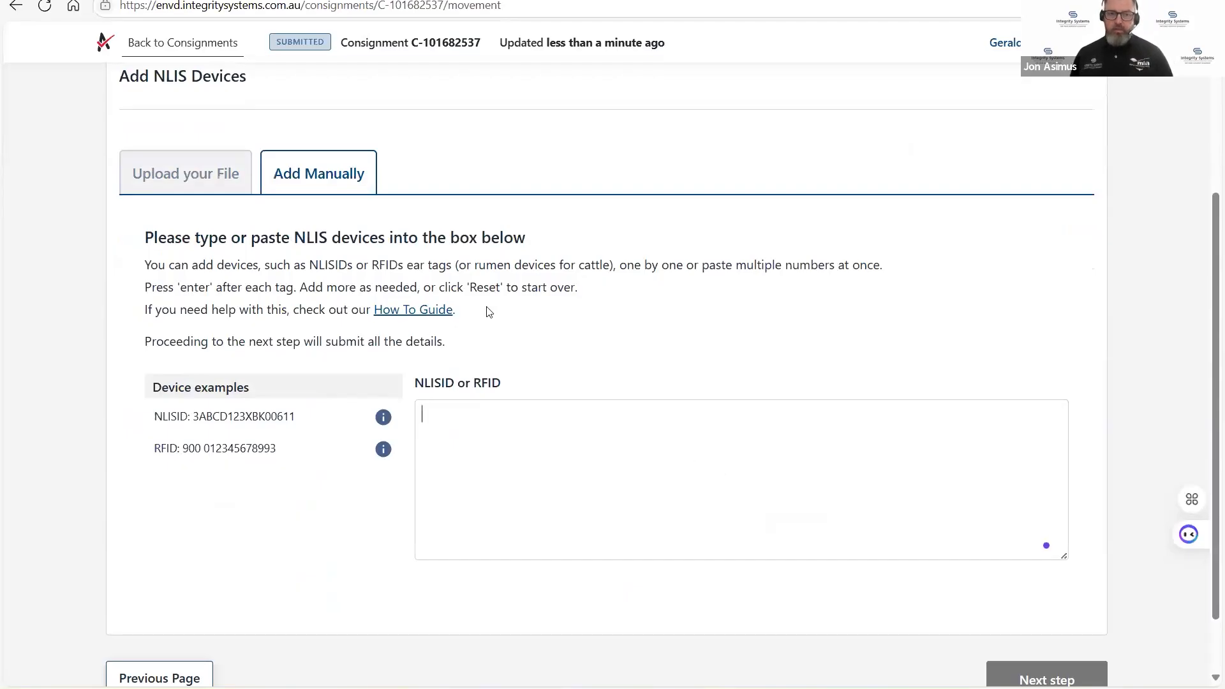
{"action": "left_click", "coordinate": [182, 173]}
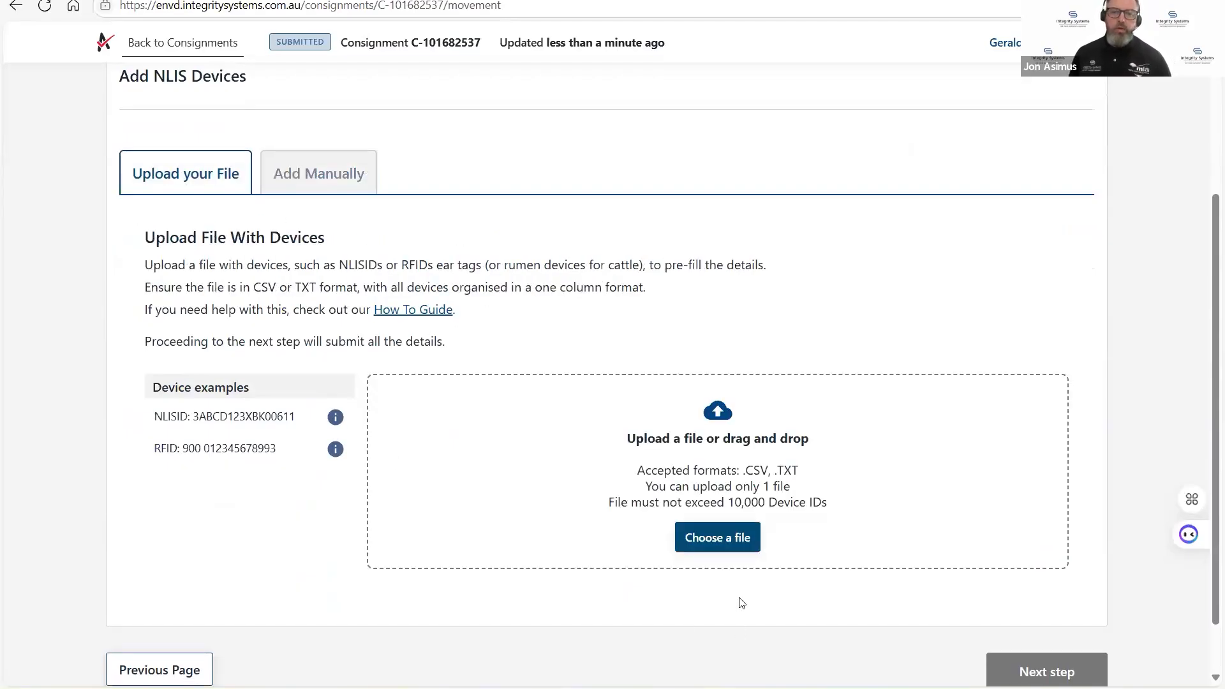
Upload the device file Webinair_QDZZ3333 - Bad.csv and proceed to submit its NLIS devices to the consignment.
{"action": "left_click", "coordinate": [734, 536]}
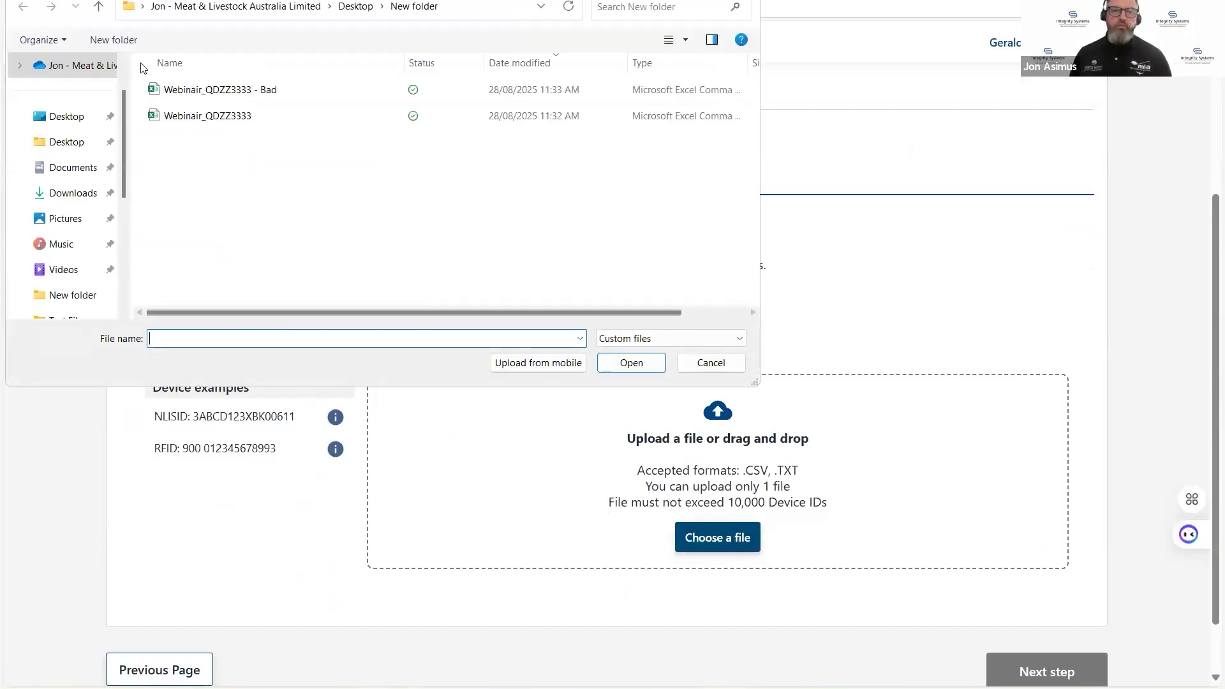
{"action": "left_click", "coordinate": [260, 90]}
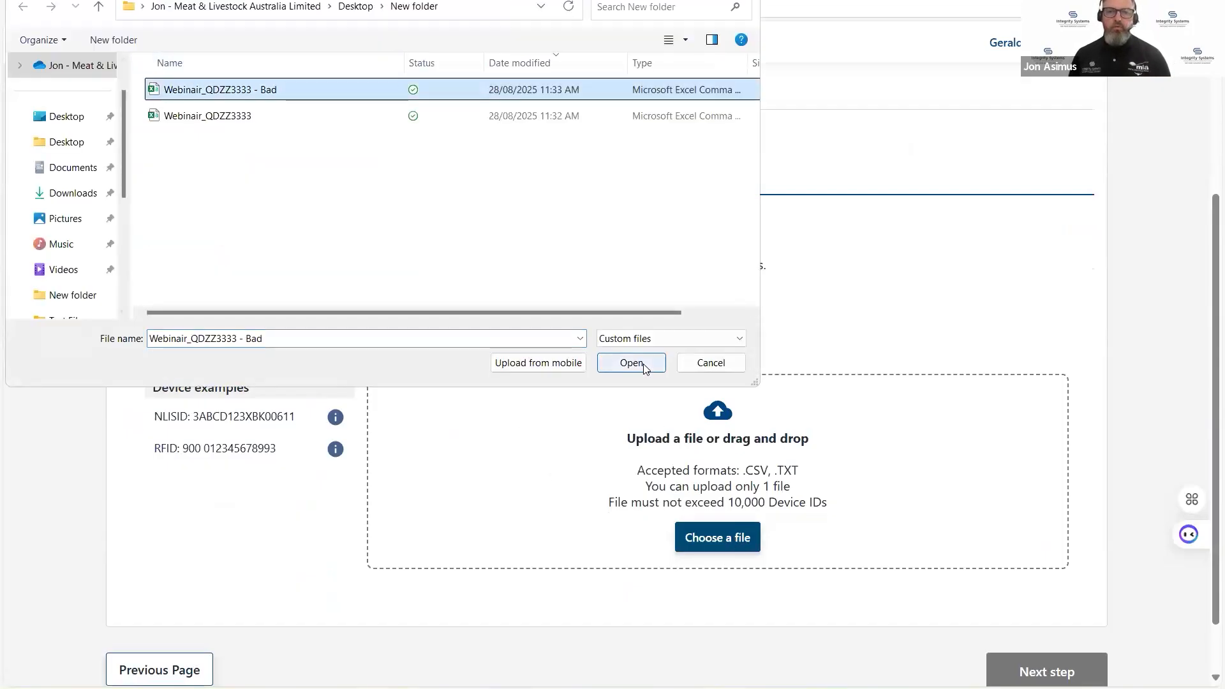
{"action": "left_click", "coordinate": [643, 364]}
{"action": "scroll", "coordinate": [892, 552], "scroll_direction": "down", "scroll_amount": 2}
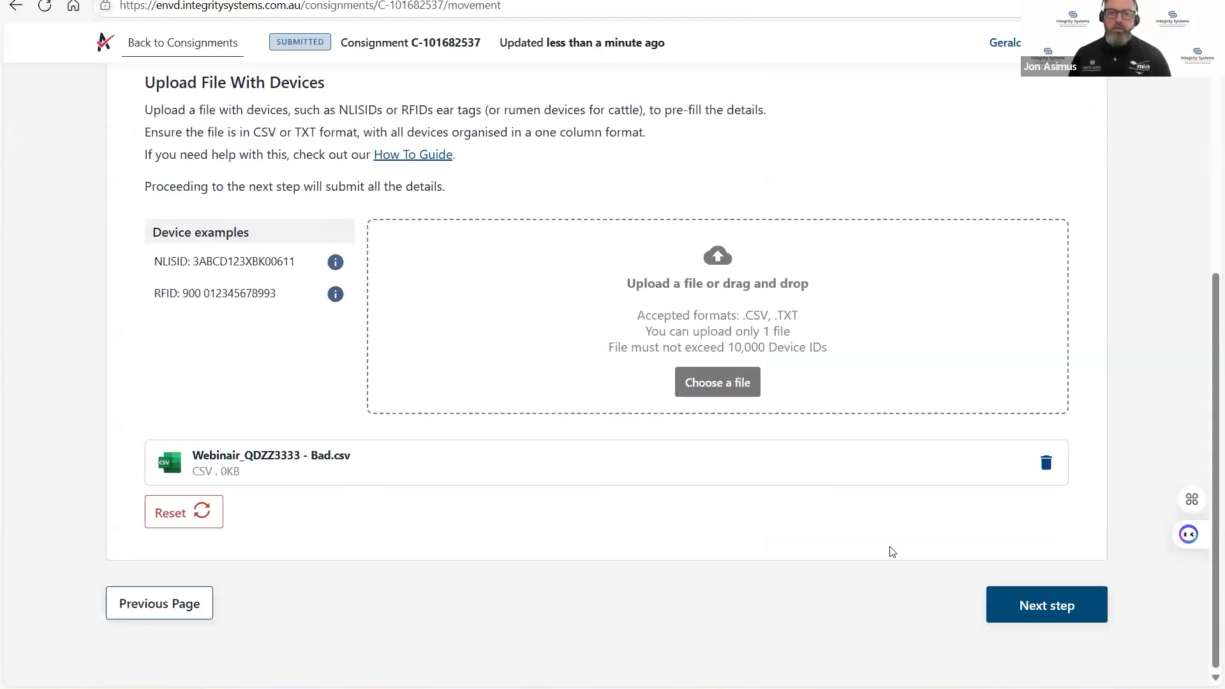
{"action": "left_click", "coordinate": [1048, 605]}
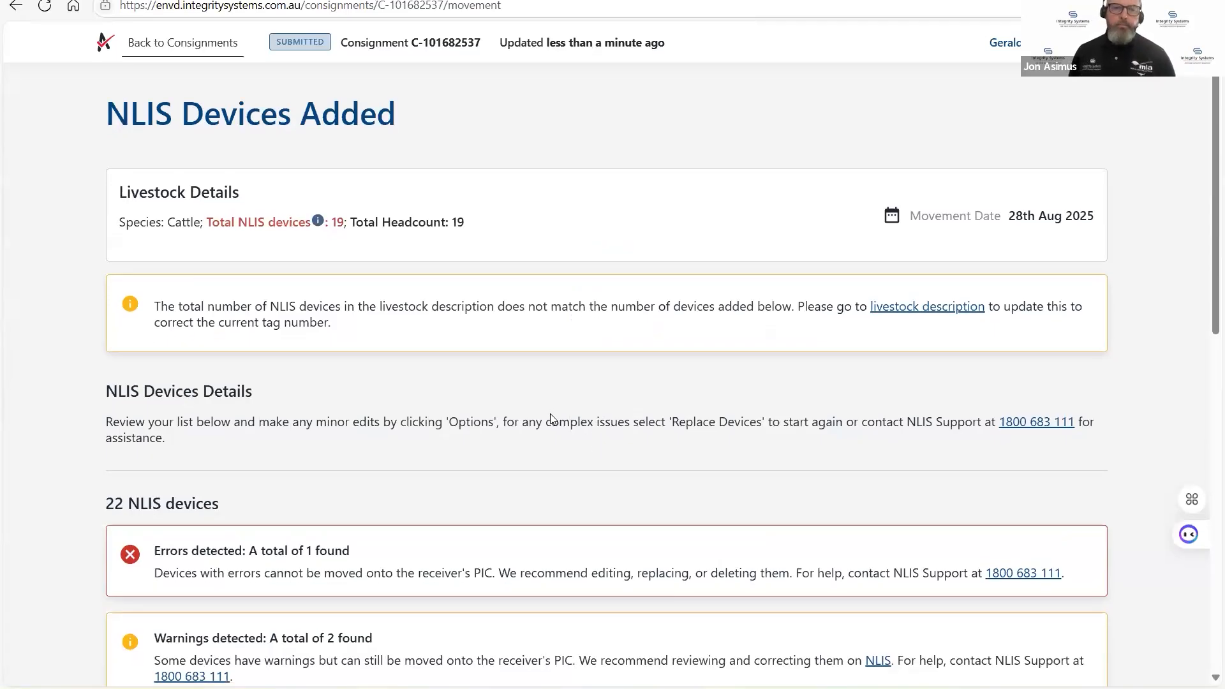
Review the added NLIS devices, checking the error and warning notices and each device's validation, livestock type and status.
{"action": "scroll", "coordinate": [550, 414], "scroll_direction": "down", "scroll_amount": 1}
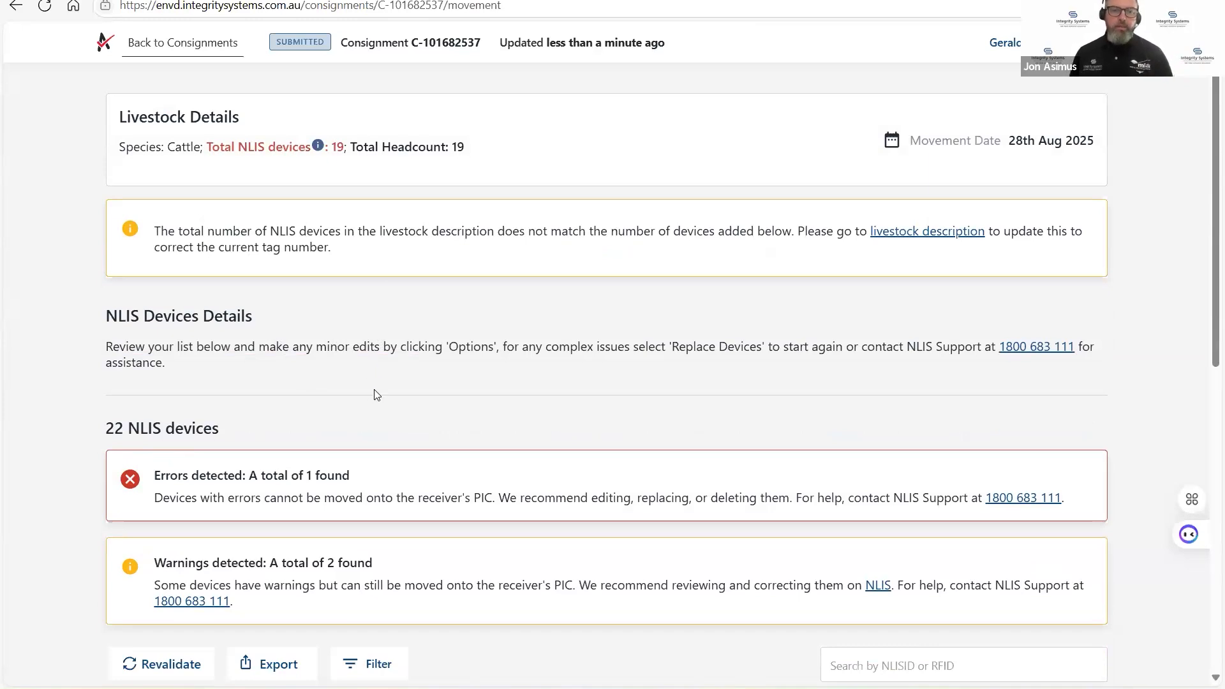
{"action": "scroll", "coordinate": [378, 398], "scroll_direction": "down", "scroll_amount": 5}
{"action": "scroll", "coordinate": [385, 414], "scroll_direction": "down", "scroll_amount": 1}
{"action": "scroll", "coordinate": [383, 424], "scroll_direction": "down", "scroll_amount": 1}
{"action": "scroll", "coordinate": [338, 466], "scroll_direction": "up", "scroll_amount": 1}
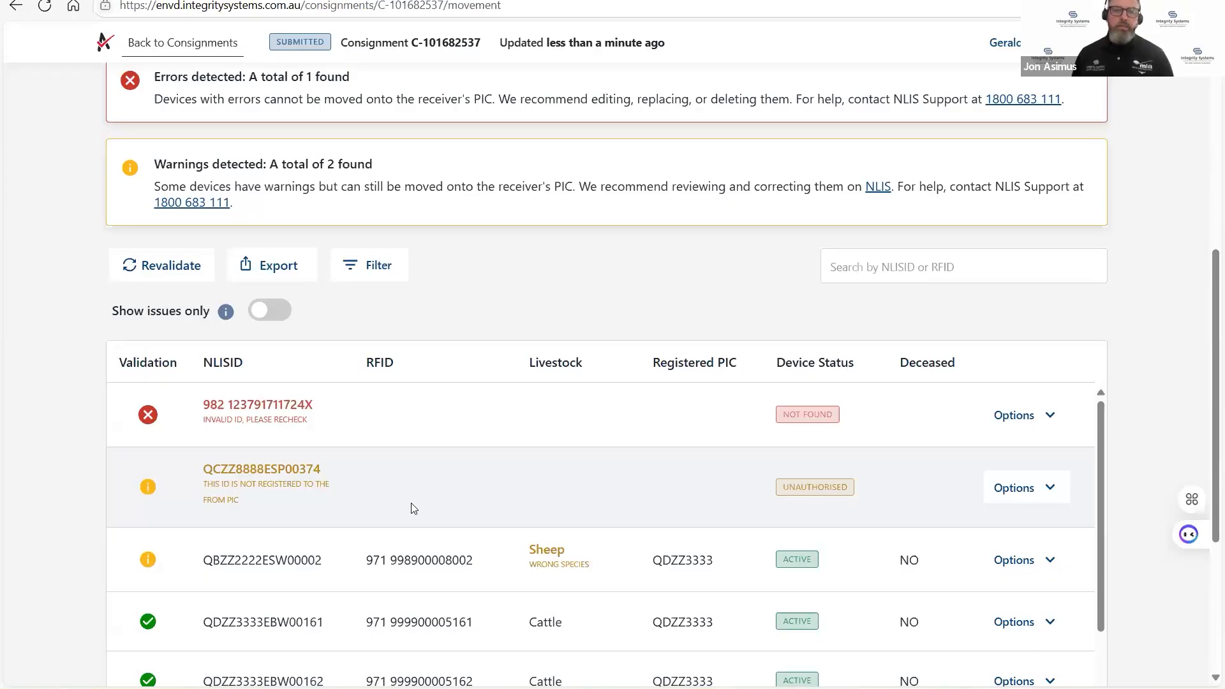
{"action": "scroll", "coordinate": [354, 511], "scroll_direction": "down", "scroll_amount": 1}
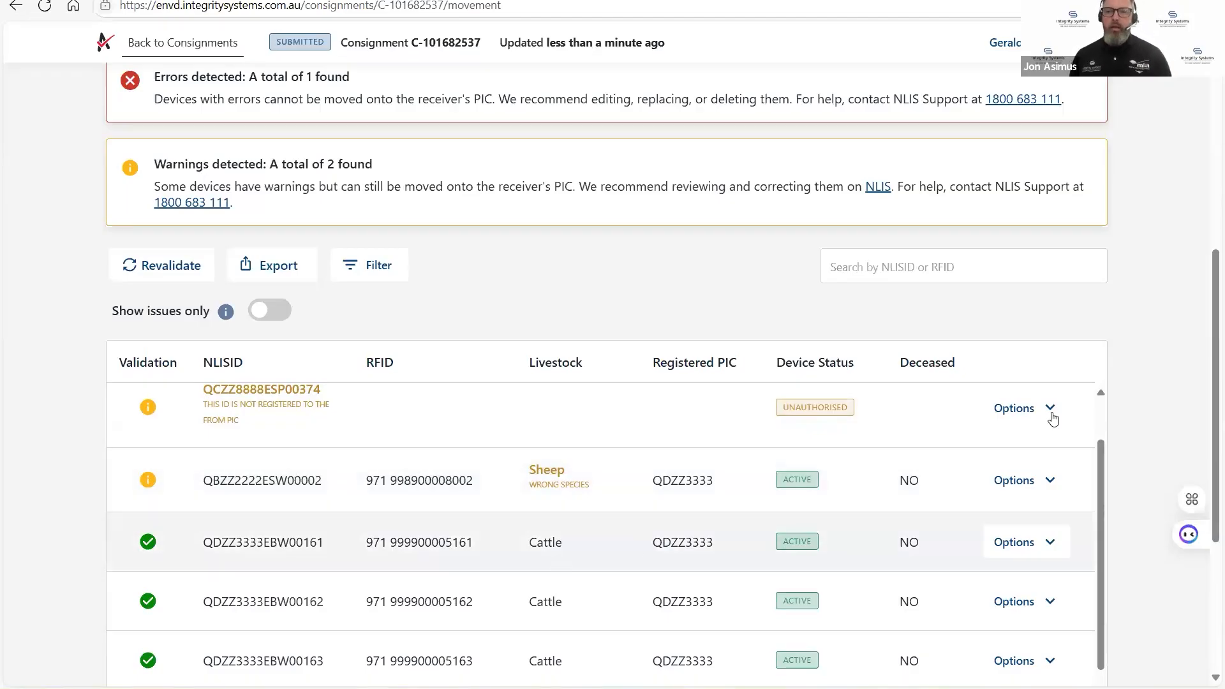
{"action": "scroll", "coordinate": [1152, 365], "scroll_direction": "up", "scroll_amount": 5}
{"action": "scroll", "coordinate": [1152, 365], "scroll_direction": "up", "scroll_amount": 3}
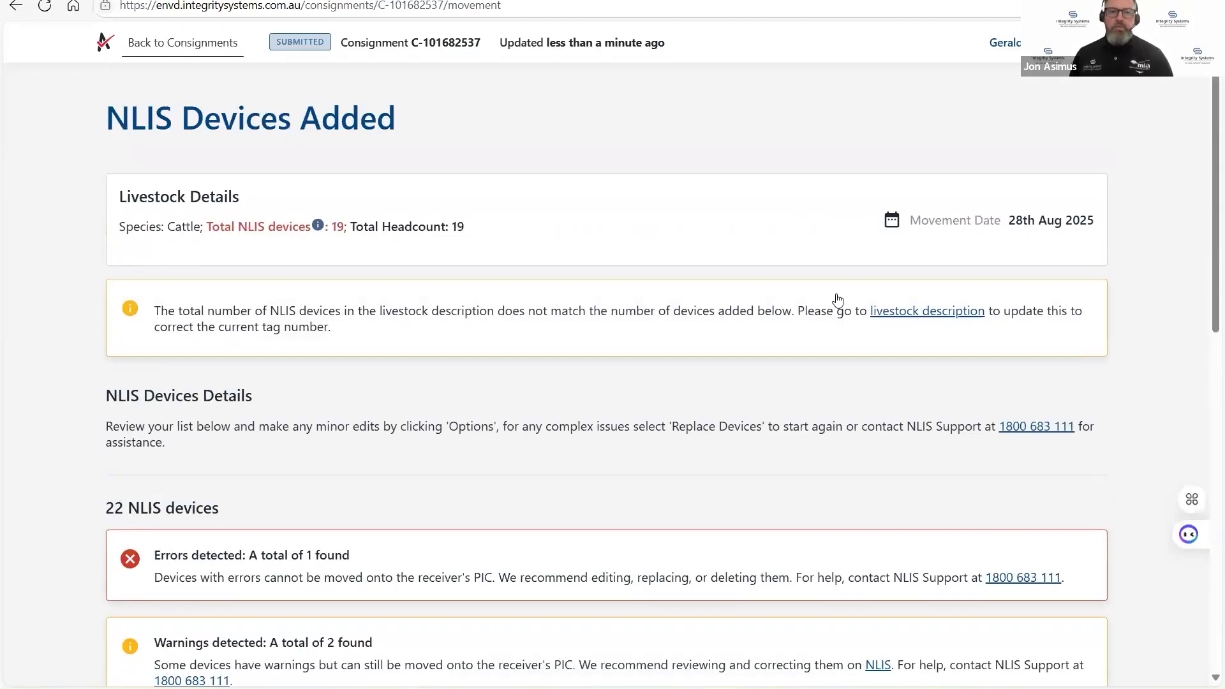
Return to the consignments overview and switch the active profile to the receiving property QBZZ2222.
{"action": "left_click", "coordinate": [148, 45]}
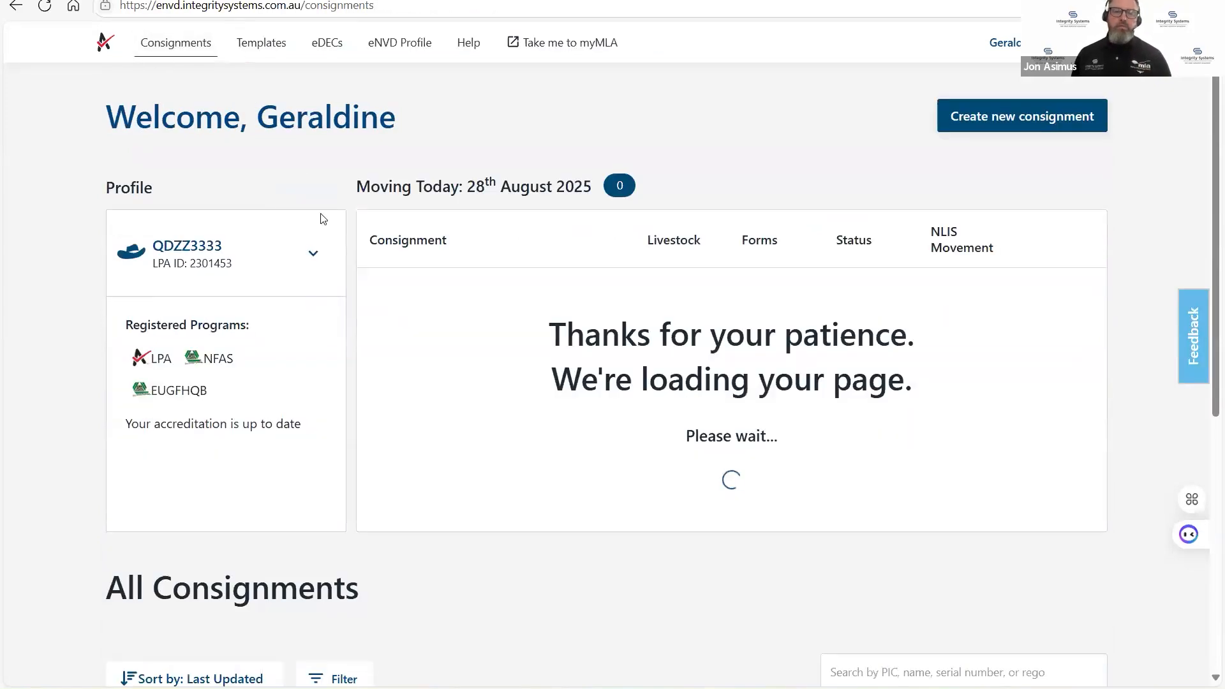
{"action": "left_click", "coordinate": [313, 253]}
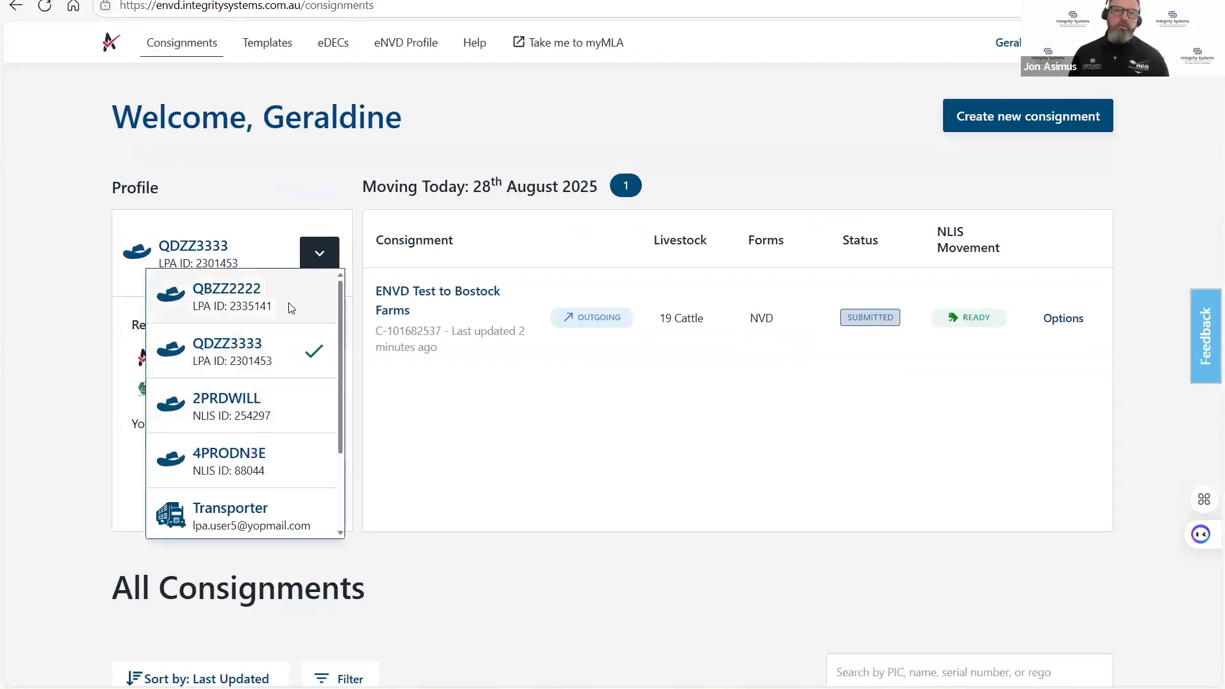
{"action": "left_click", "coordinate": [291, 308]}
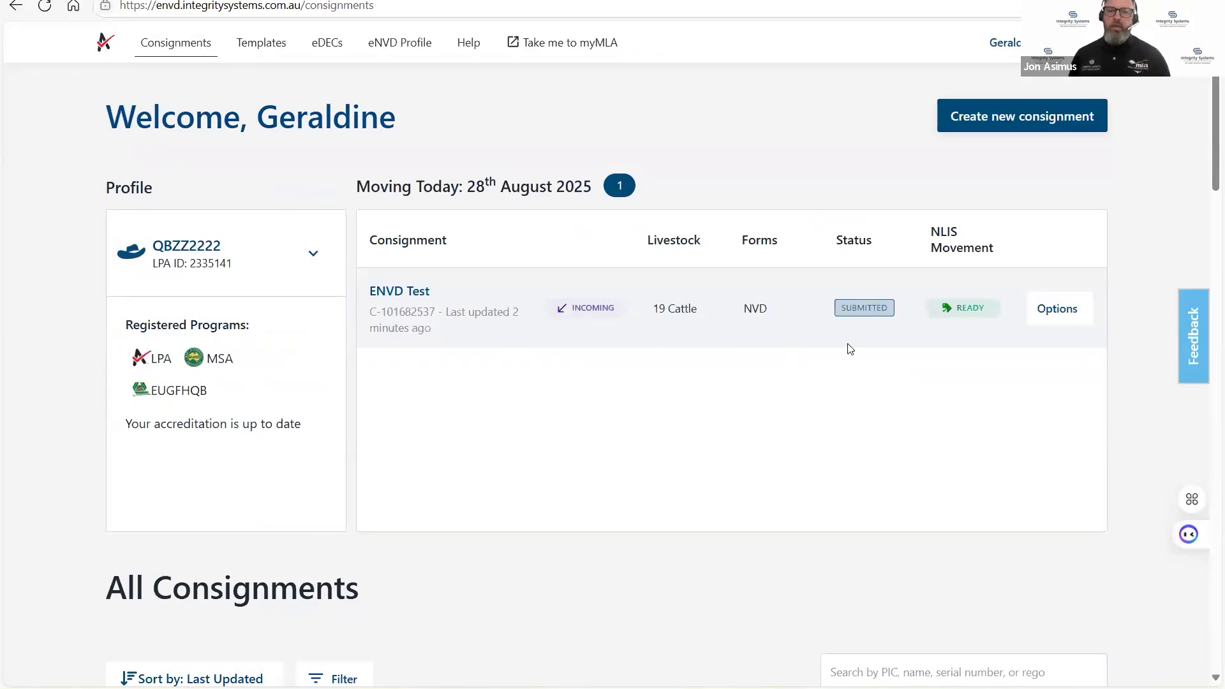
View the NLIS devices of the incoming ENVD Test consignment and review its movement details and device validation list.
{"action": "mouse_move", "coordinate": [979, 313]}
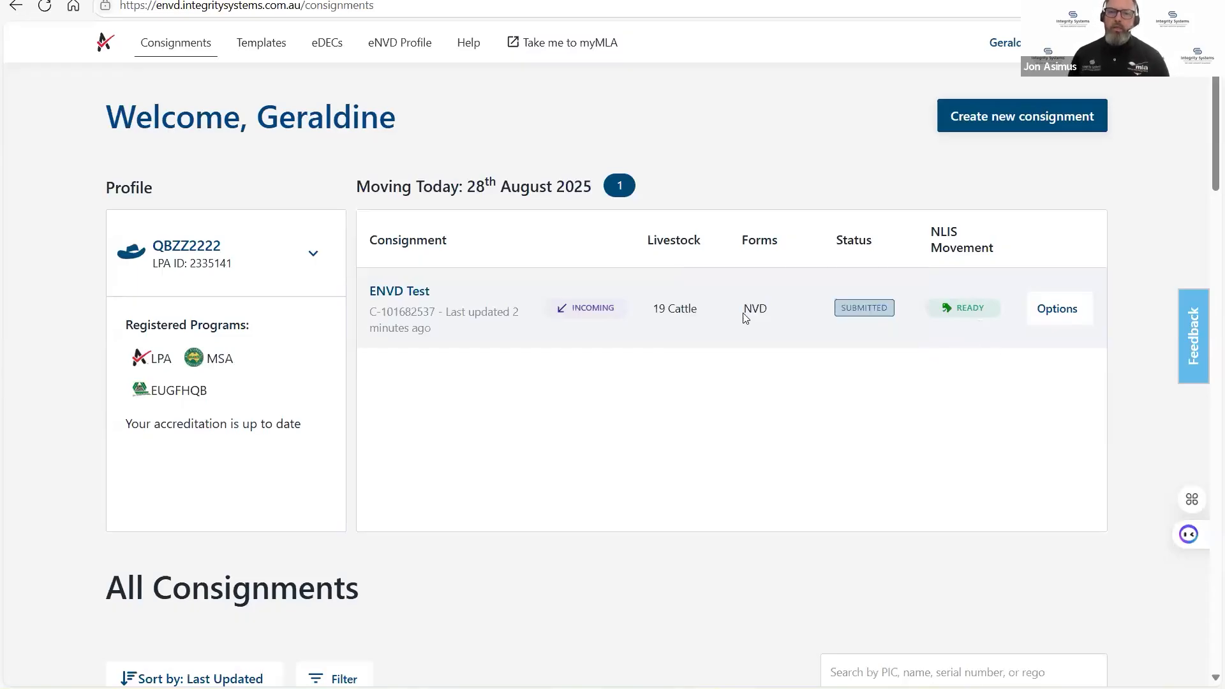
{"action": "left_click", "coordinate": [1057, 311]}
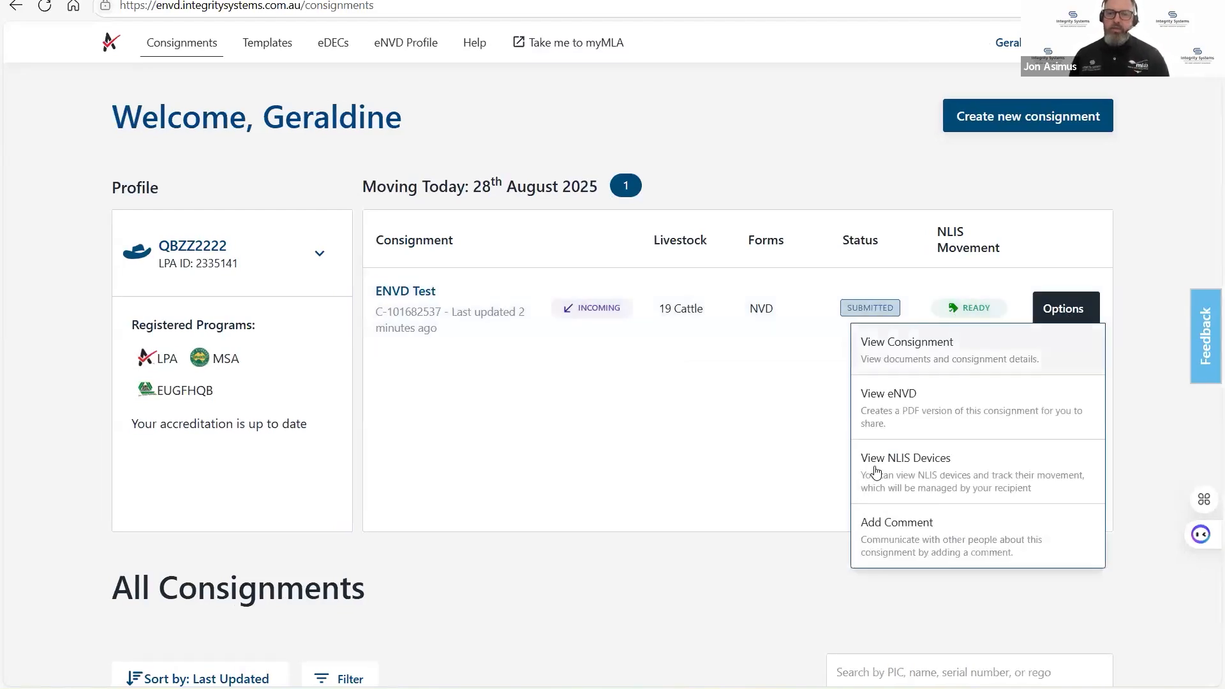
{"action": "left_click", "coordinate": [932, 472]}
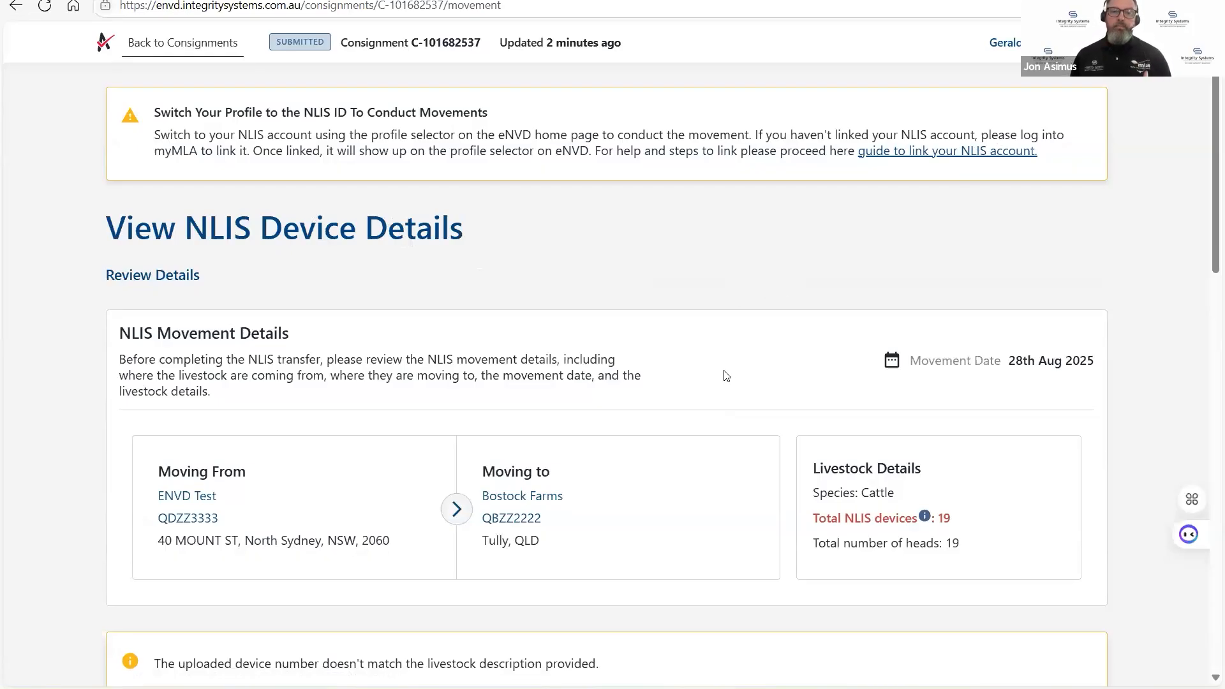
{"action": "scroll", "coordinate": [733, 392], "scroll_direction": "down", "scroll_amount": 5}
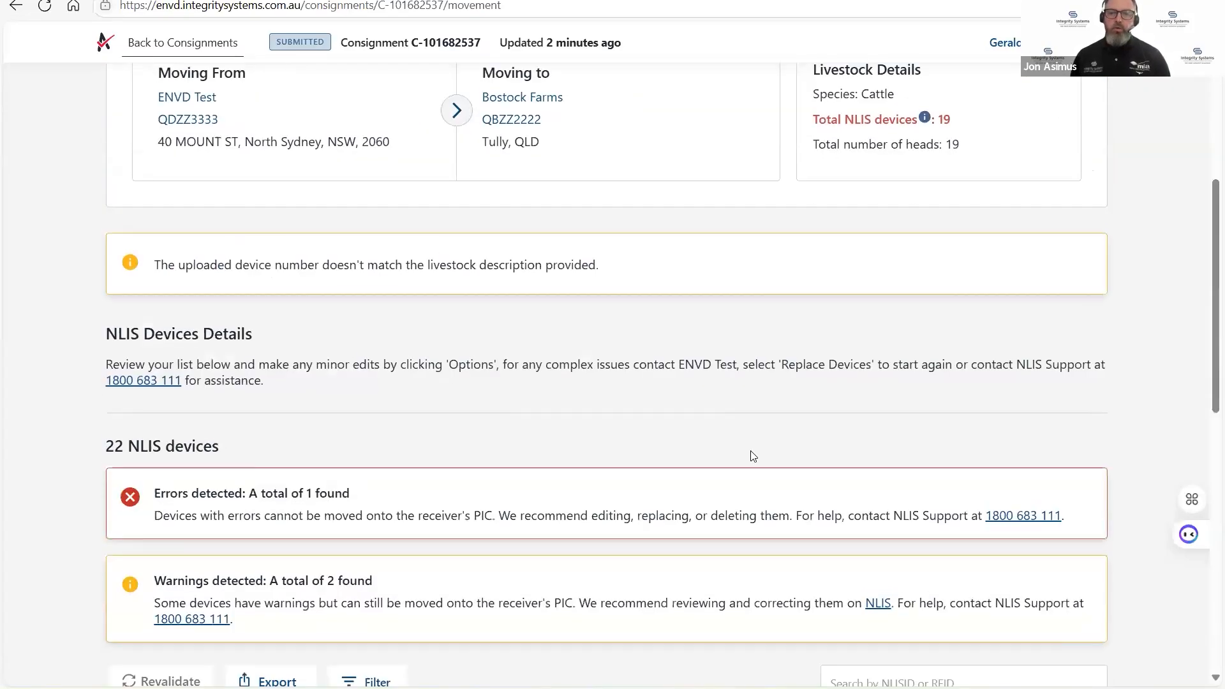
{"action": "scroll", "coordinate": [753, 456], "scroll_direction": "down", "scroll_amount": 6}
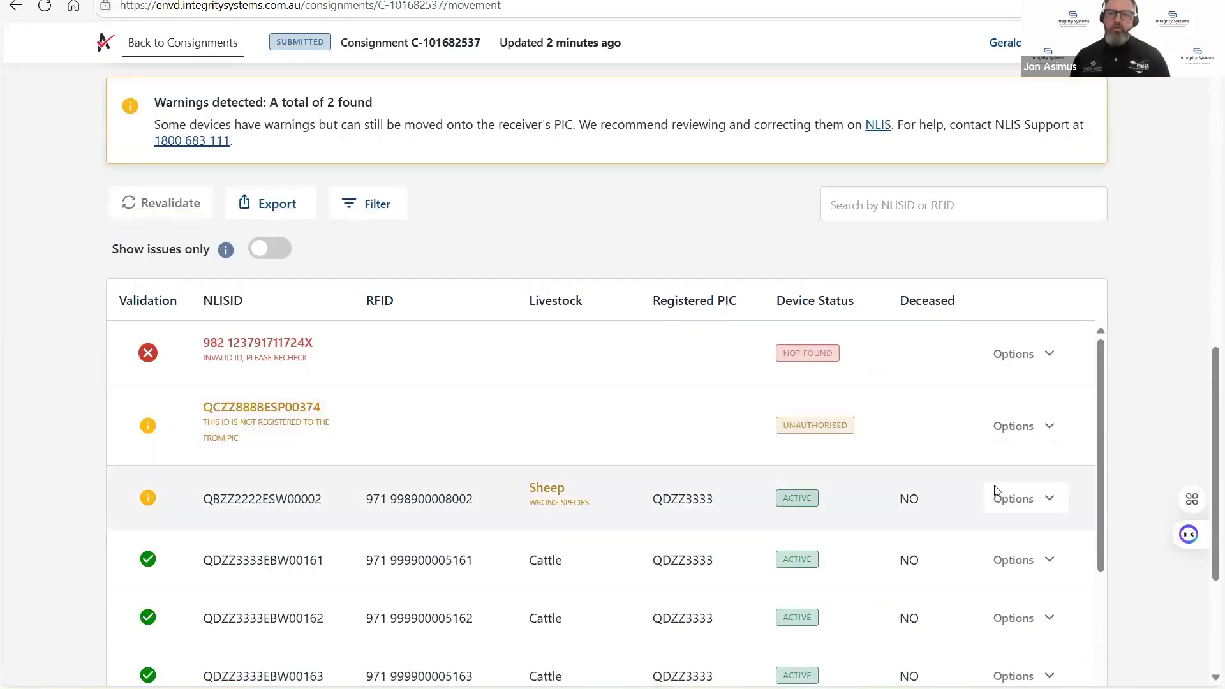
Check the remaining NLIS devices and the movement options available at the end of the device list.
{"action": "scroll", "coordinate": [996, 494], "scroll_direction": "down", "scroll_amount": 12}
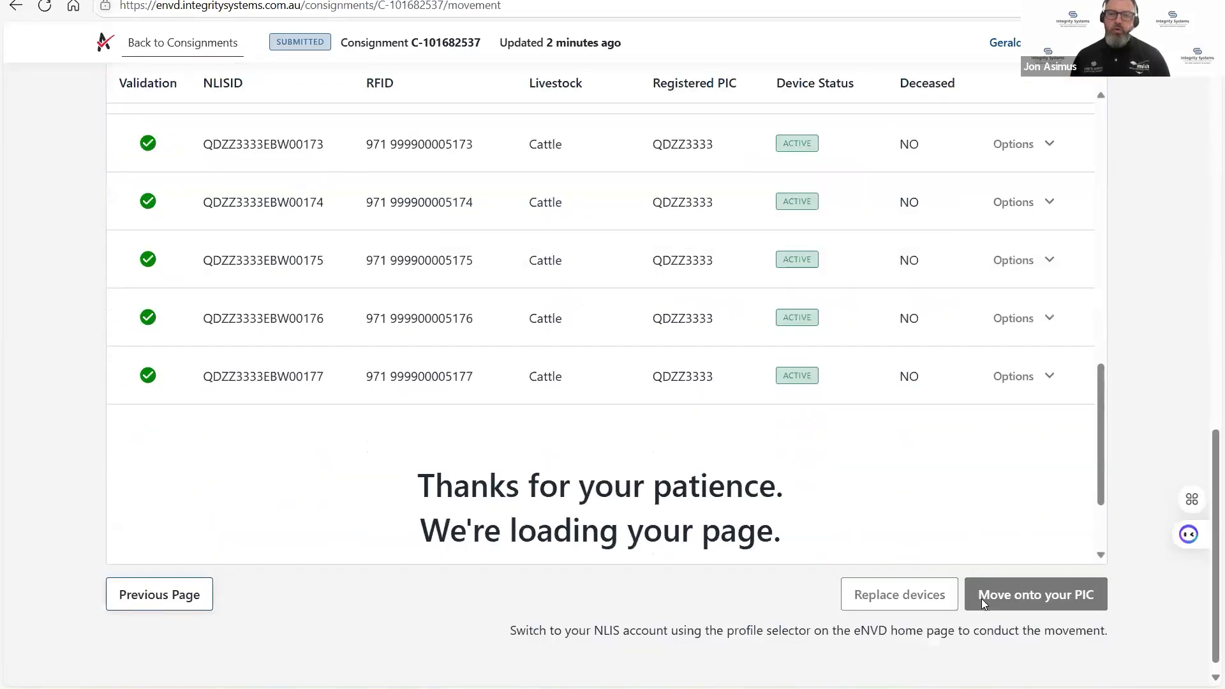
{"action": "left_click_drag", "start_coordinate": [987, 613], "coordinate": [994, 613]}
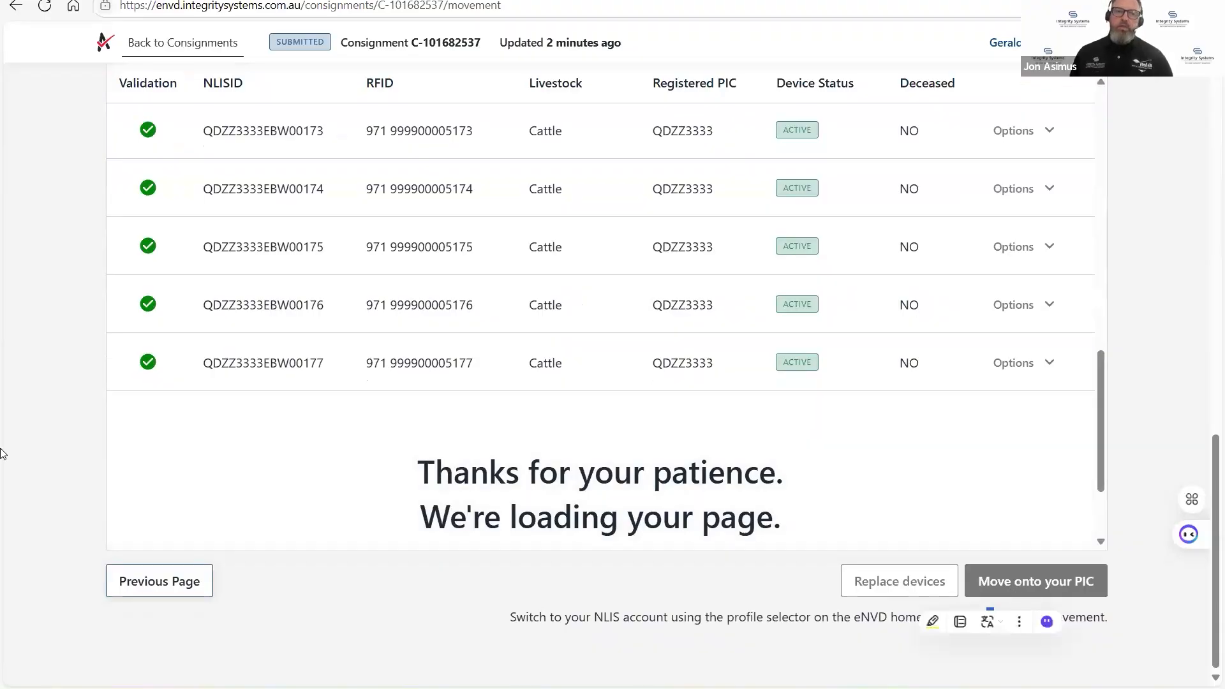
{"action": "scroll", "coordinate": [2, 434], "scroll_direction": "up", "scroll_amount": 15}
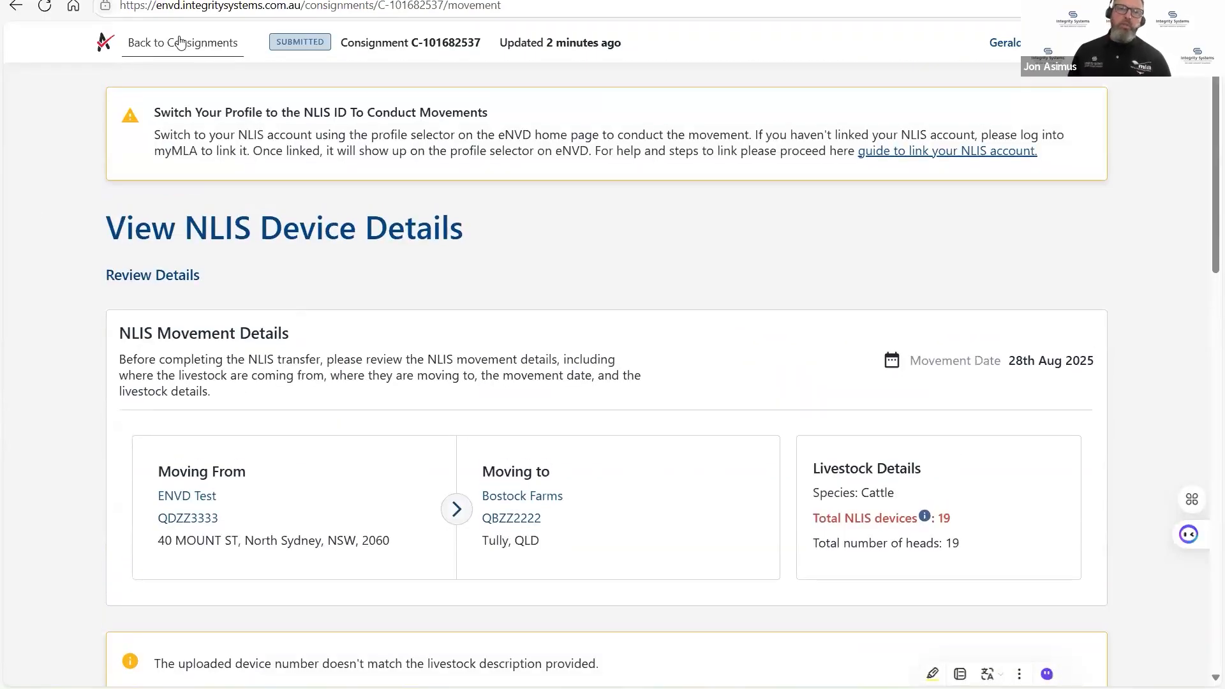
{"action": "left_click", "coordinate": [181, 44]}
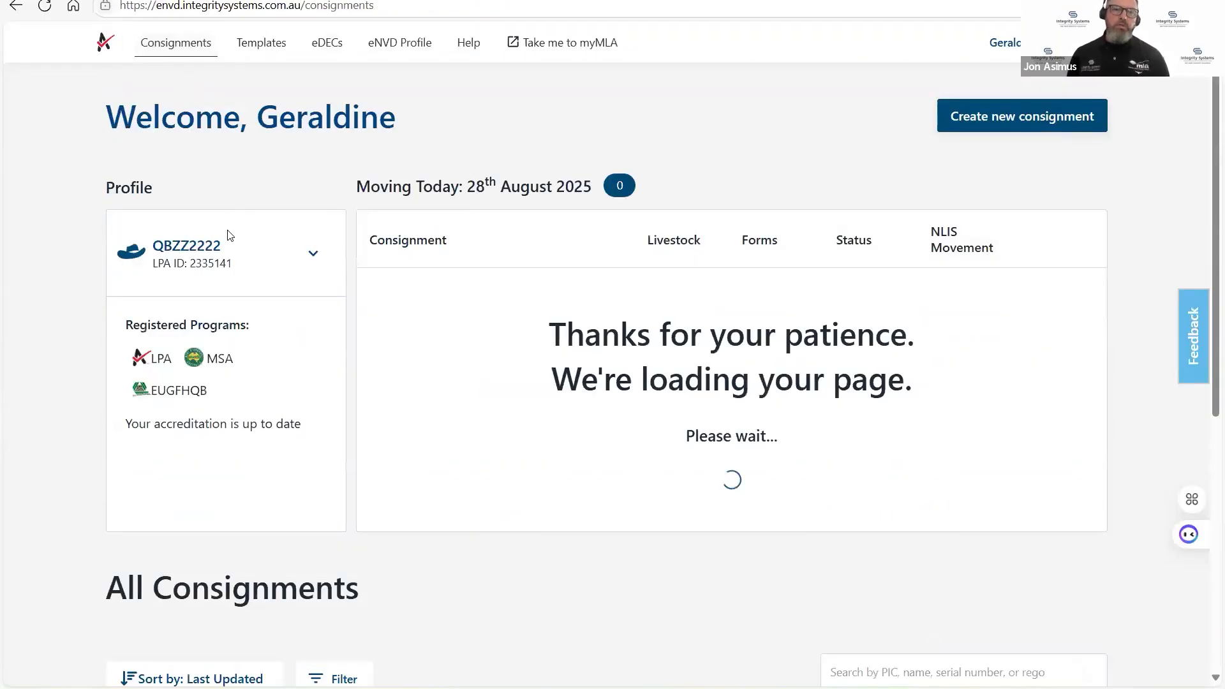
{"action": "left_click", "coordinate": [316, 262]}
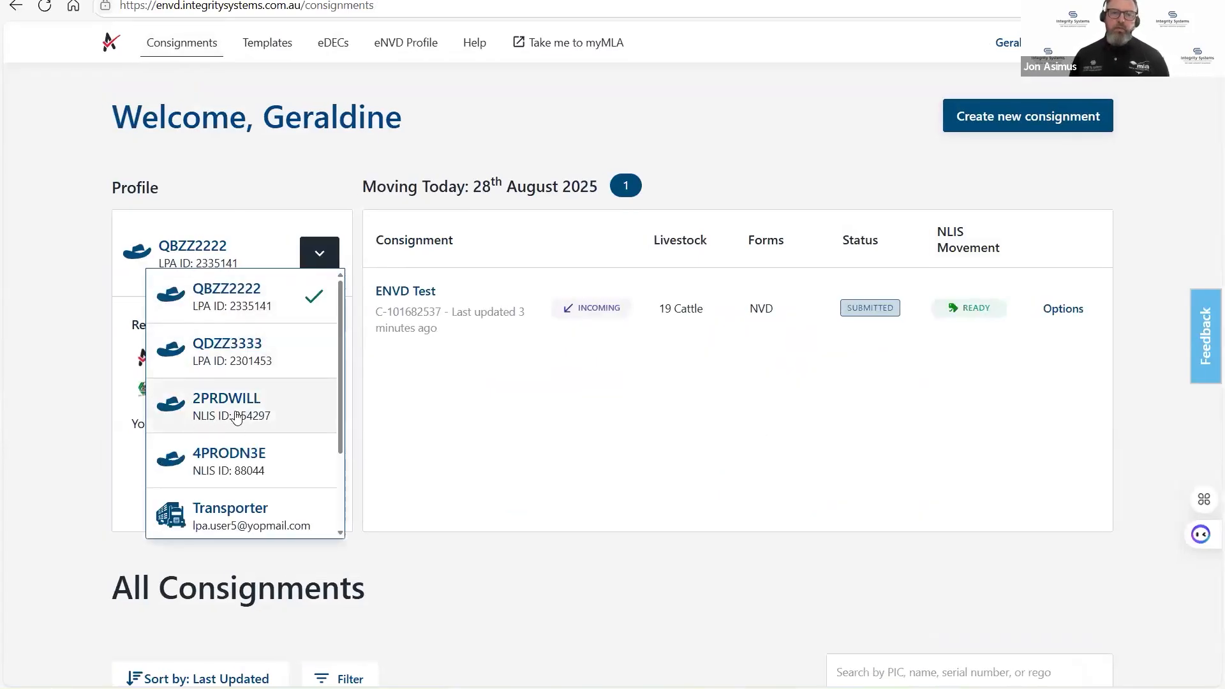
{"action": "left_click", "coordinate": [232, 410]}
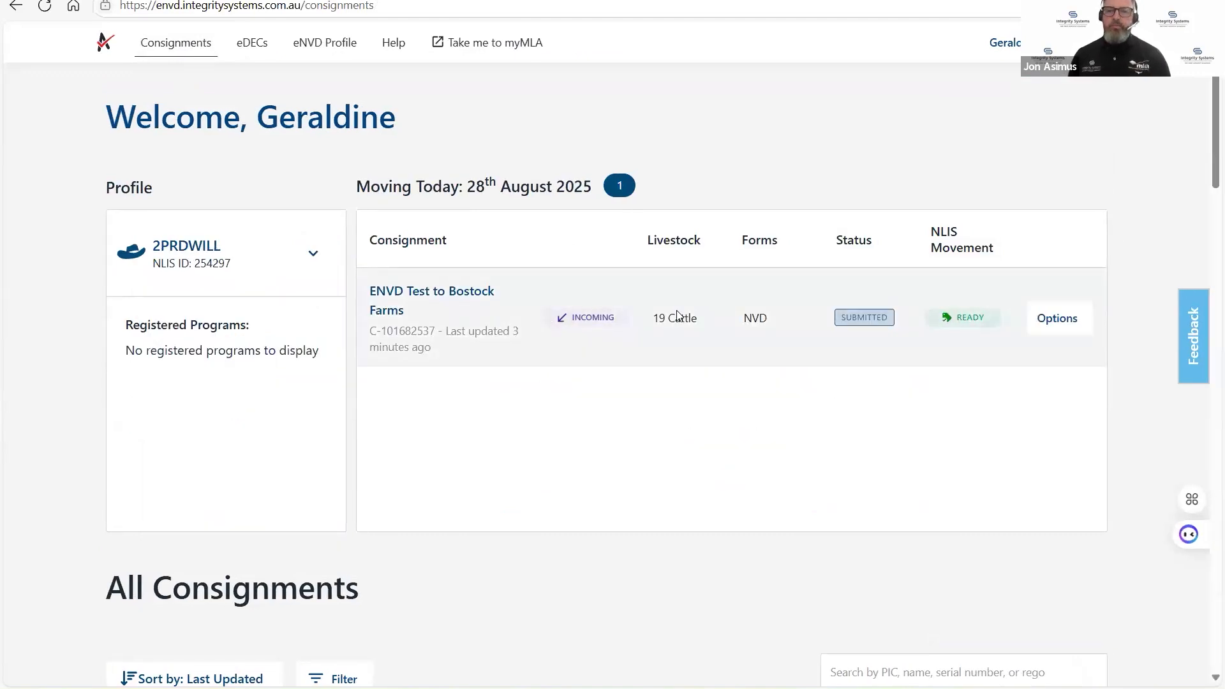
Start completing the NLIS movement for today's incoming ENVD Test to Bostock Farms consignment and review its movement details, issue notices and device list.
{"action": "left_click", "coordinate": [1067, 324]}
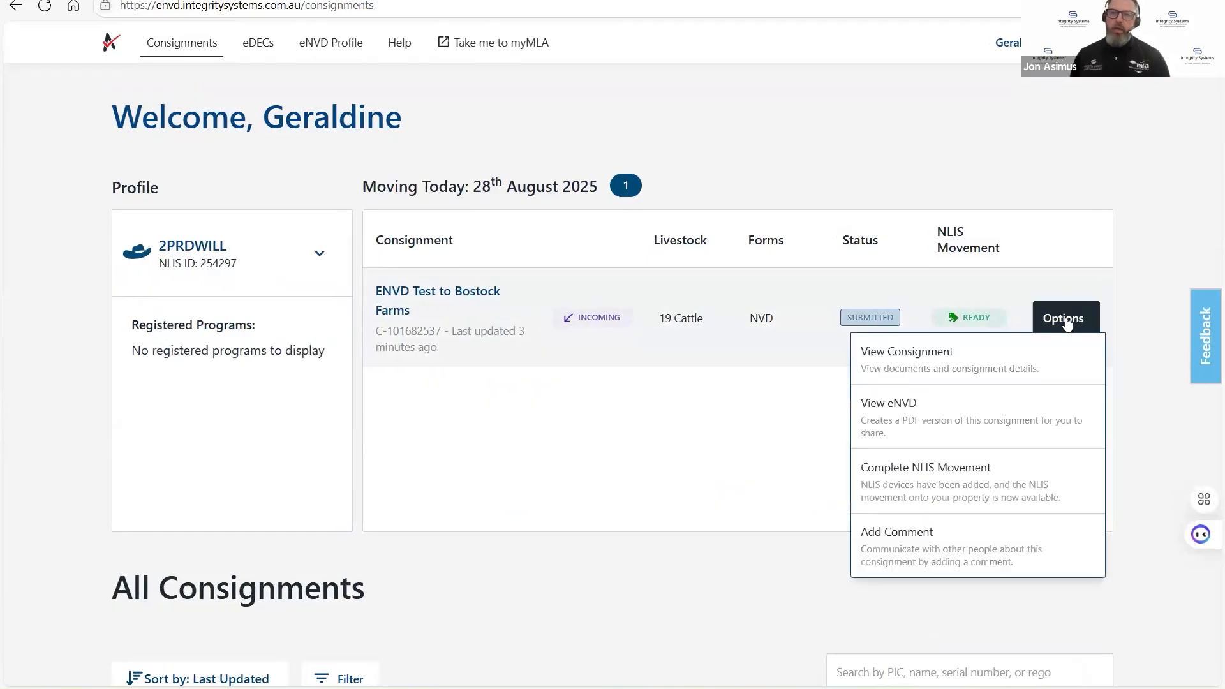
{"action": "left_click", "coordinate": [939, 491]}
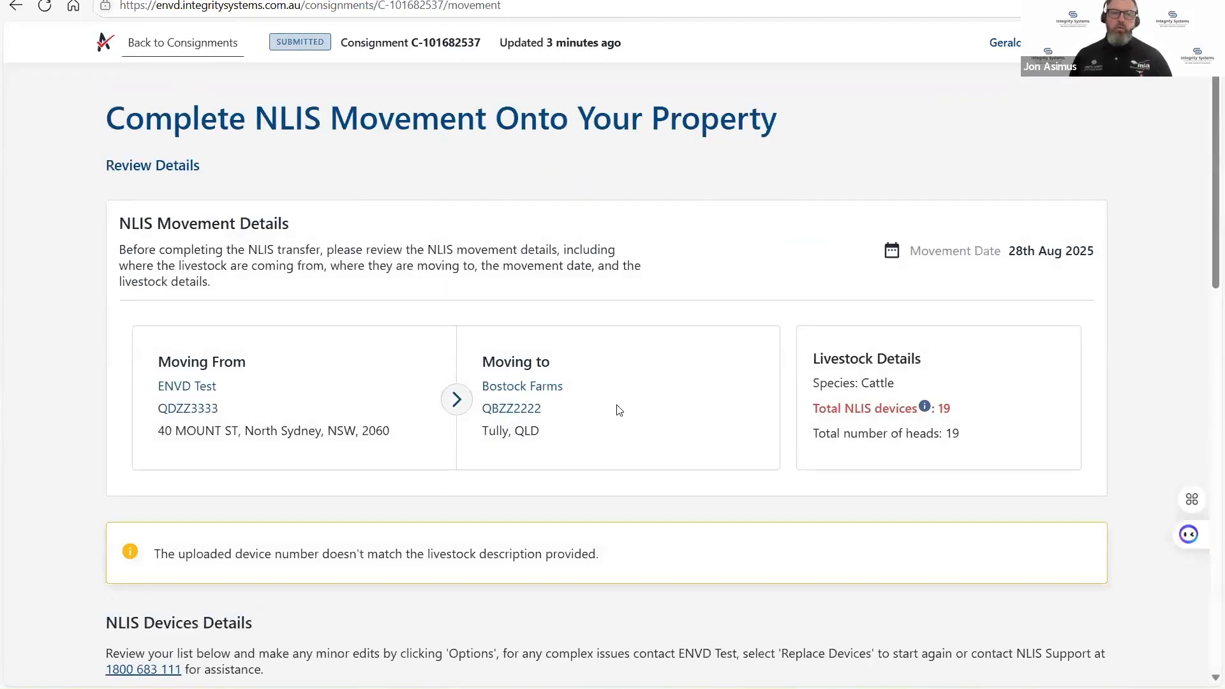
{"action": "scroll", "coordinate": [536, 462], "scroll_direction": "down", "scroll_amount": 5}
{"action": "scroll", "coordinate": [415, 472], "scroll_direction": "down", "scroll_amount": 1}
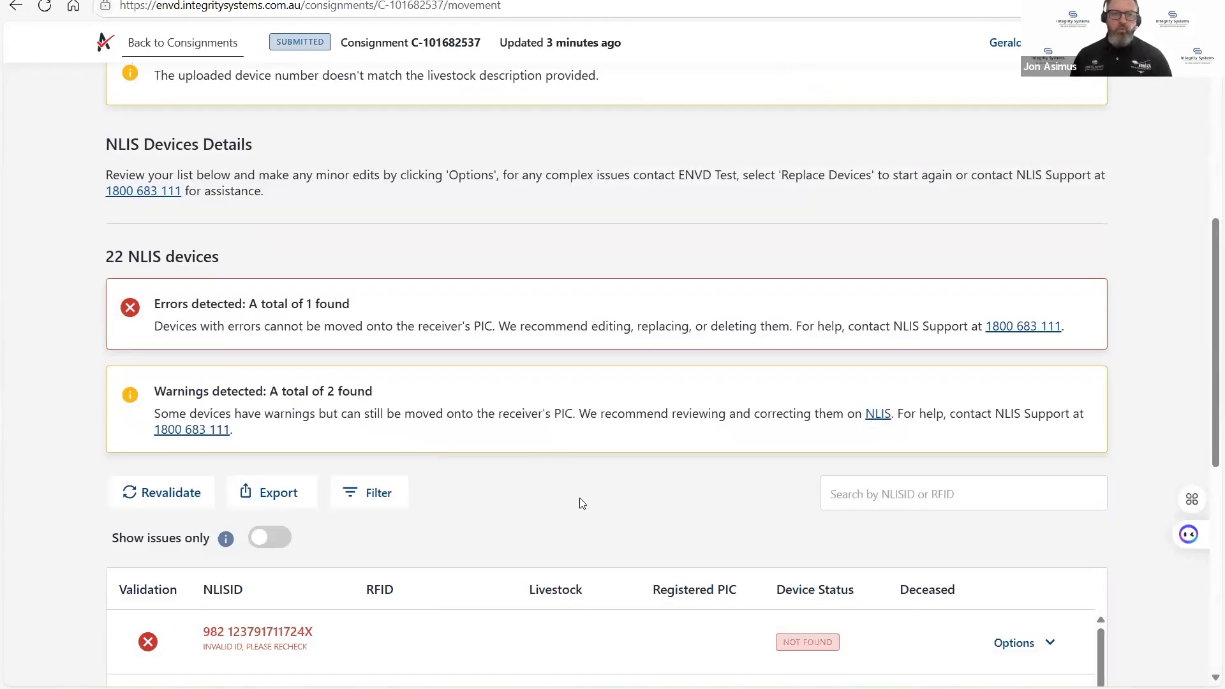
{"action": "scroll", "coordinate": [575, 504], "scroll_direction": "down", "scroll_amount": 2}
{"action": "scroll", "coordinate": [1075, 461], "scroll_direction": "down", "scroll_amount": 2}
{"action": "scroll", "coordinate": [1147, 436], "scroll_direction": "down", "scroll_amount": 5}
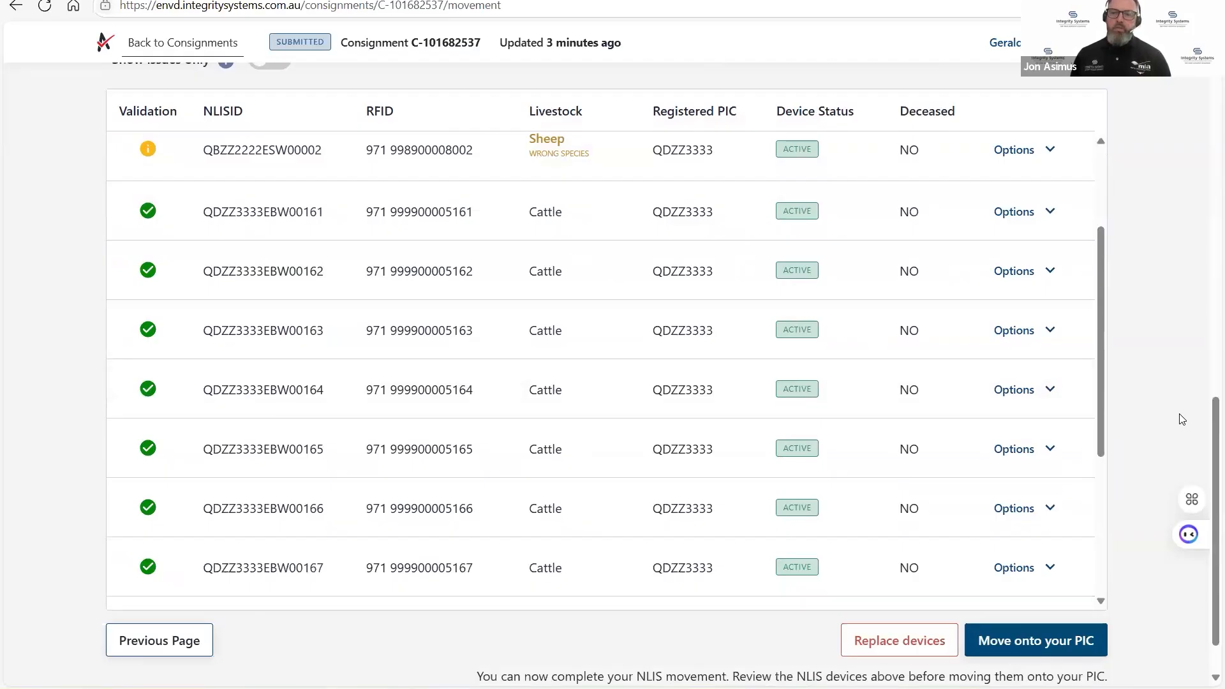
{"action": "scroll", "coordinate": [1181, 416], "scroll_direction": "down", "scroll_amount": 1}
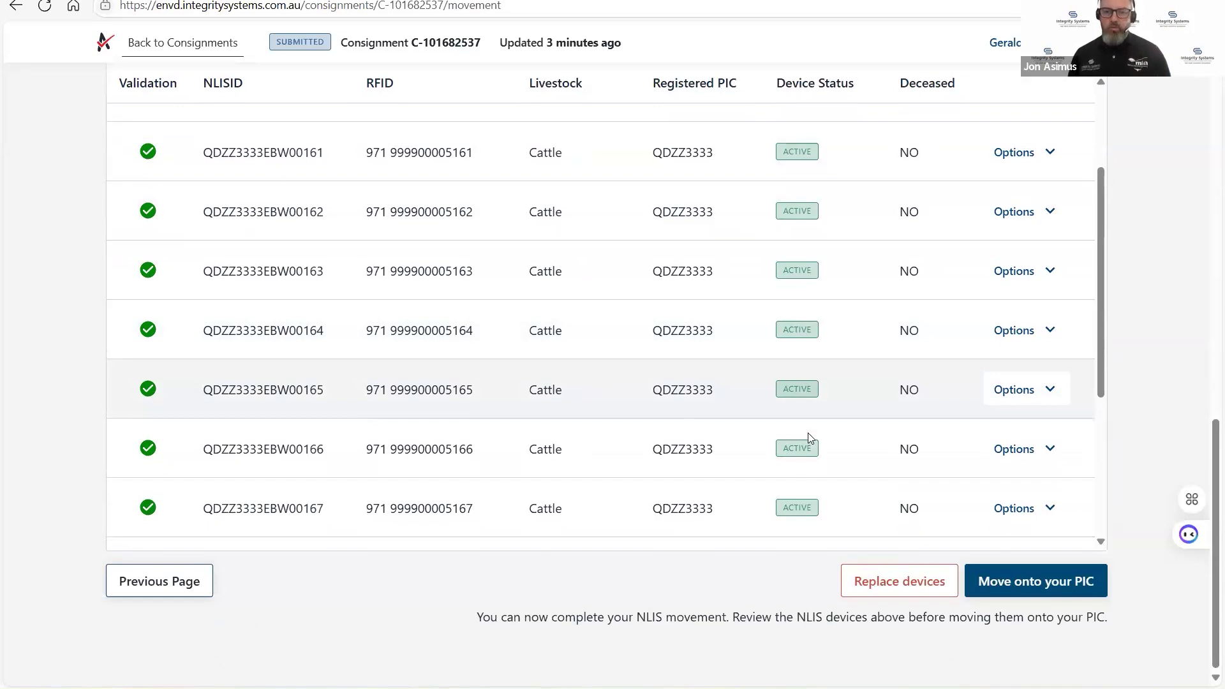
Replace all the consignment's NLIS devices with those from the file Webinair_QDZZ3333.csv and submit the new list.
{"action": "left_click", "coordinate": [901, 594]}
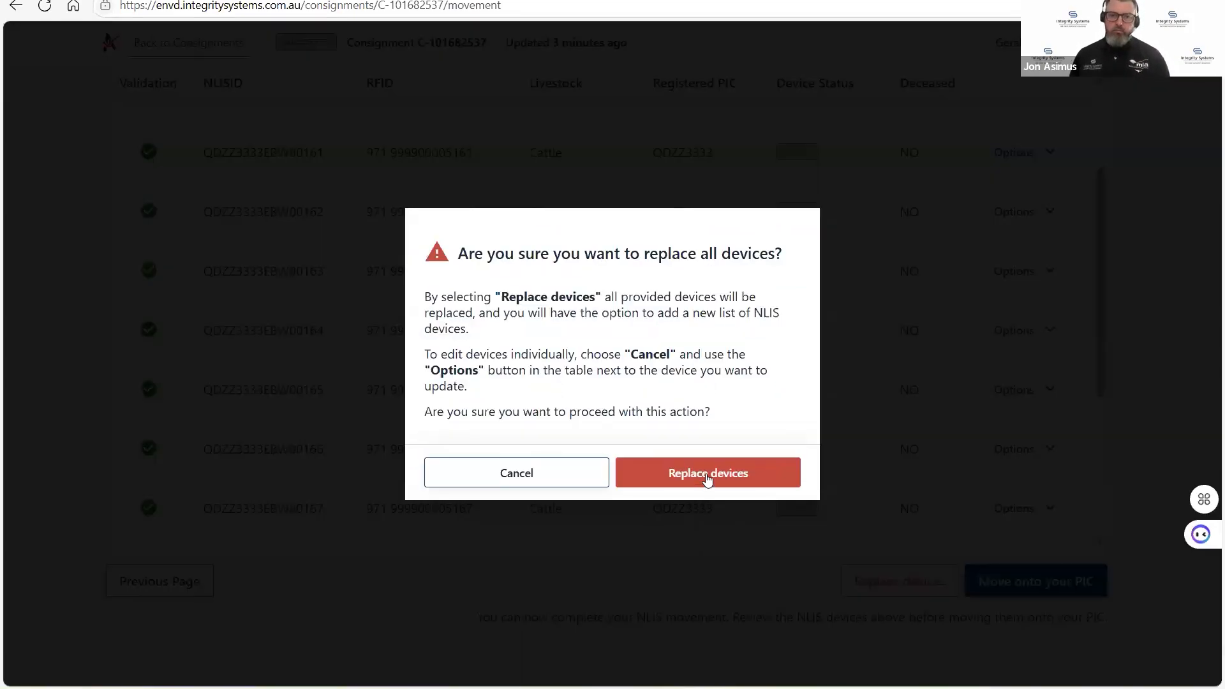
{"action": "left_click", "coordinate": [707, 479]}
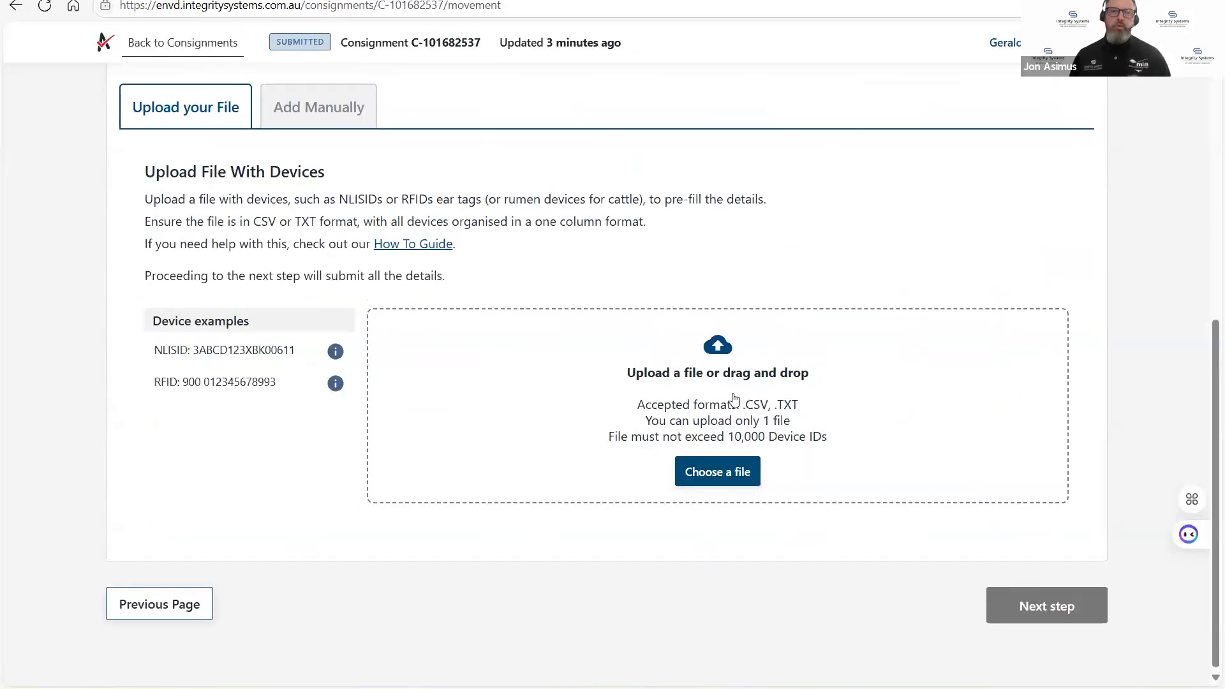
{"action": "left_click", "coordinate": [715, 483]}
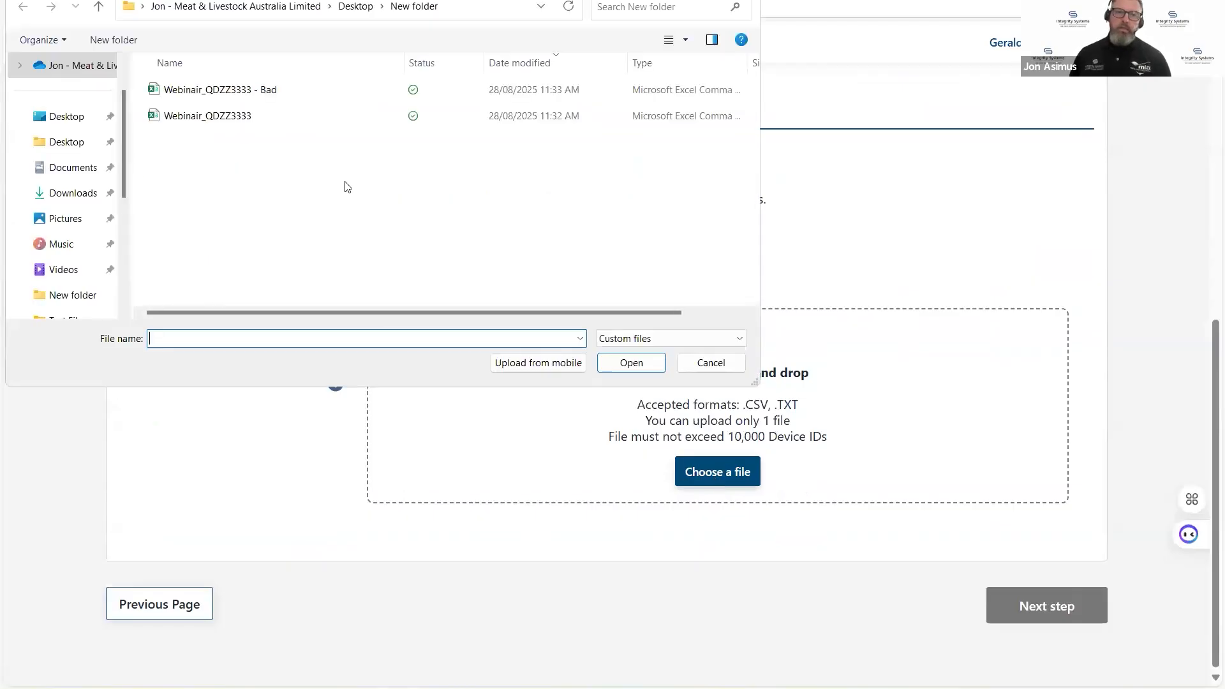
{"action": "left_click", "coordinate": [238, 116]}
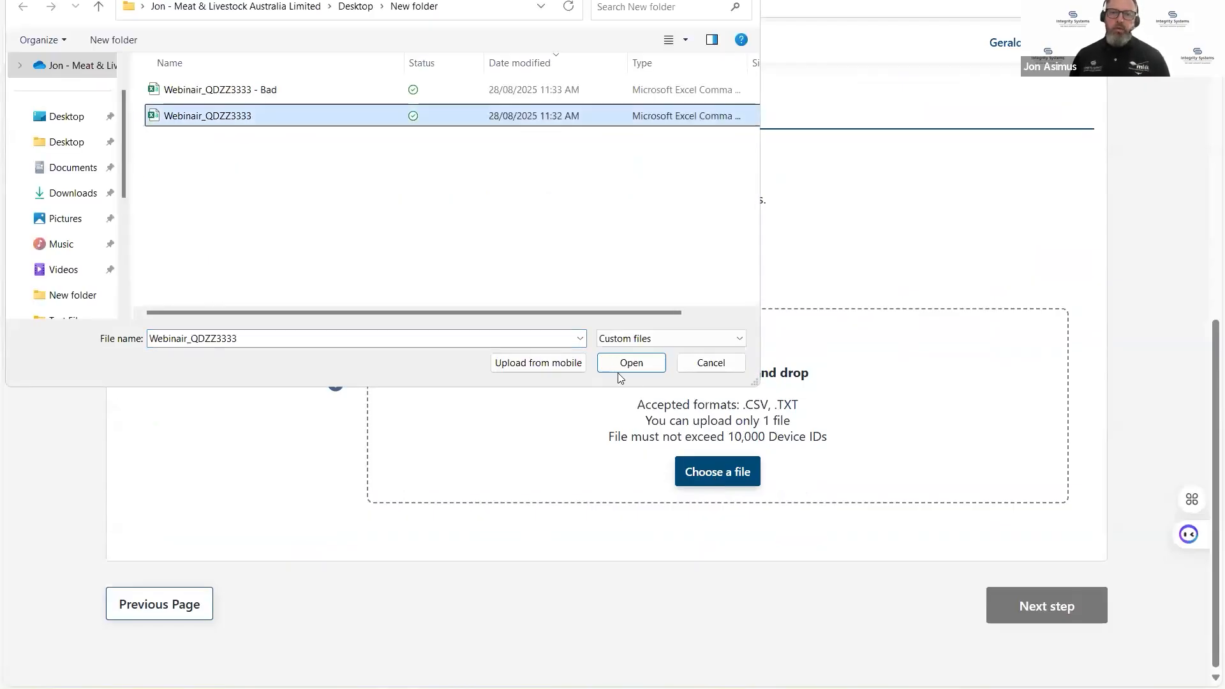
{"action": "left_click", "coordinate": [638, 366]}
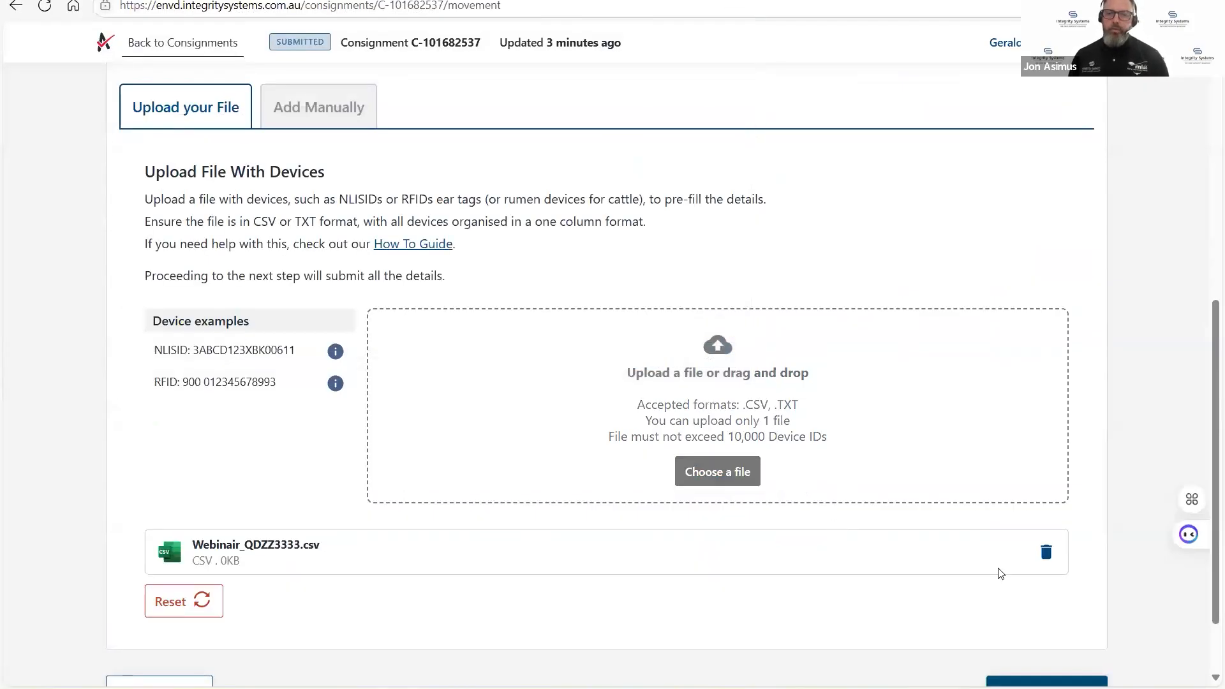
{"action": "scroll", "coordinate": [1047, 599], "scroll_direction": "down", "scroll_amount": 2}
{"action": "left_click", "coordinate": [1052, 604]}
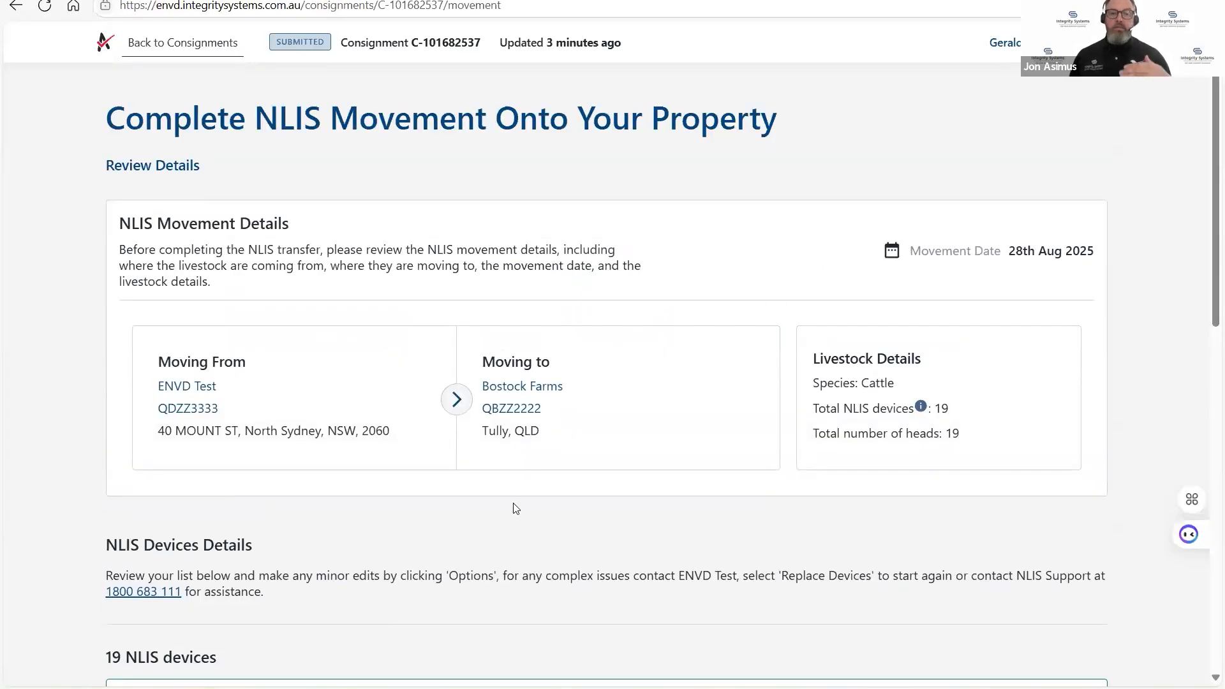
Review the replaced NLIS devices, move them onto the receiving PIC and return to the home page.
{"action": "scroll", "coordinate": [539, 533], "scroll_direction": "down", "scroll_amount": 4}
{"action": "scroll", "coordinate": [115, 305], "scroll_direction": "down", "scroll_amount": 3}
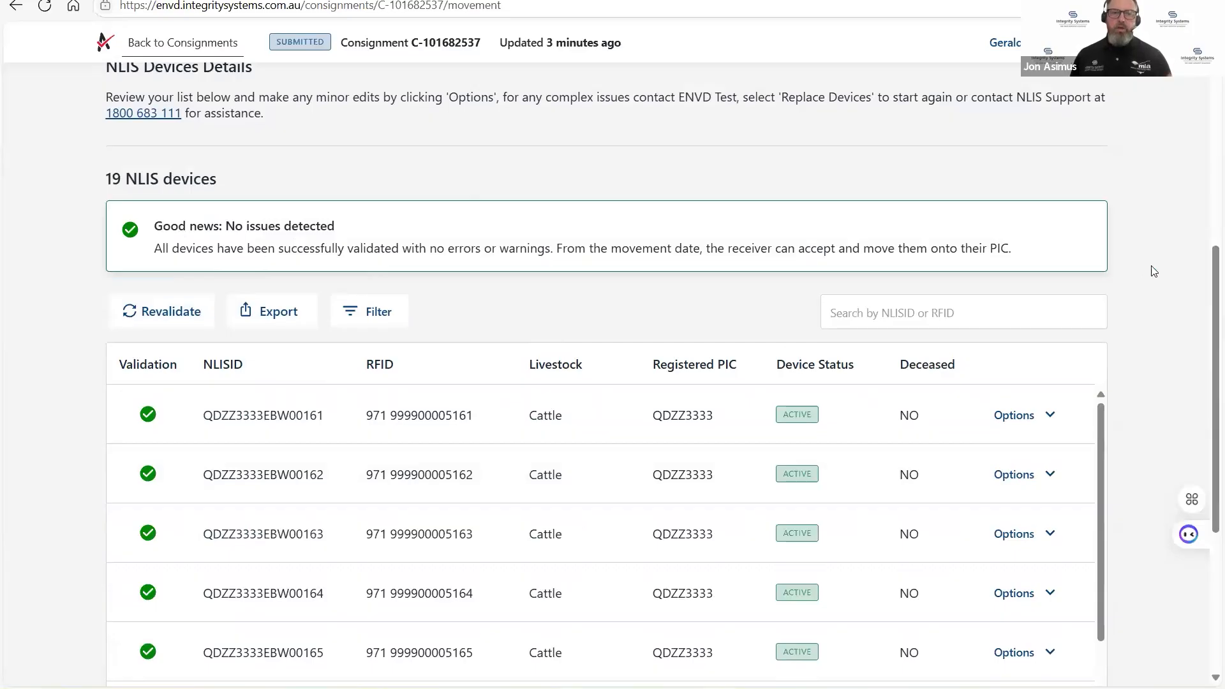
{"action": "scroll", "coordinate": [1157, 305], "scroll_direction": "down", "scroll_amount": 3}
{"action": "scroll", "coordinate": [1156, 305], "scroll_direction": "down", "scroll_amount": 2}
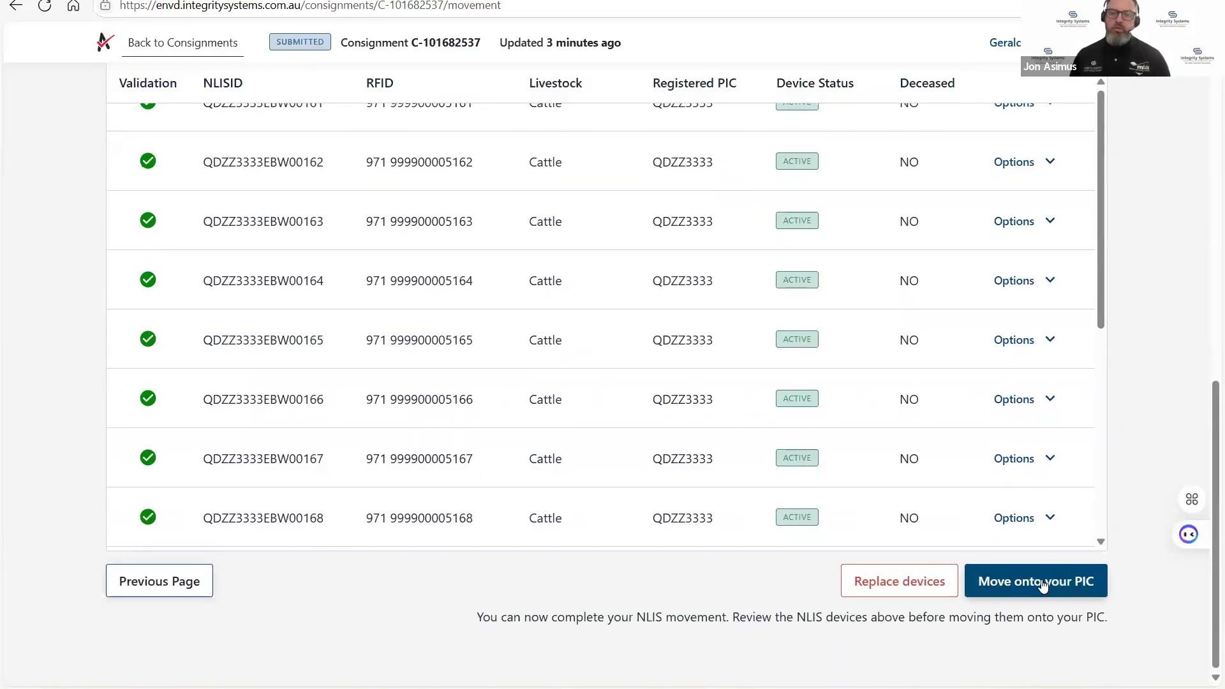
{"action": "left_click", "coordinate": [1038, 584]}
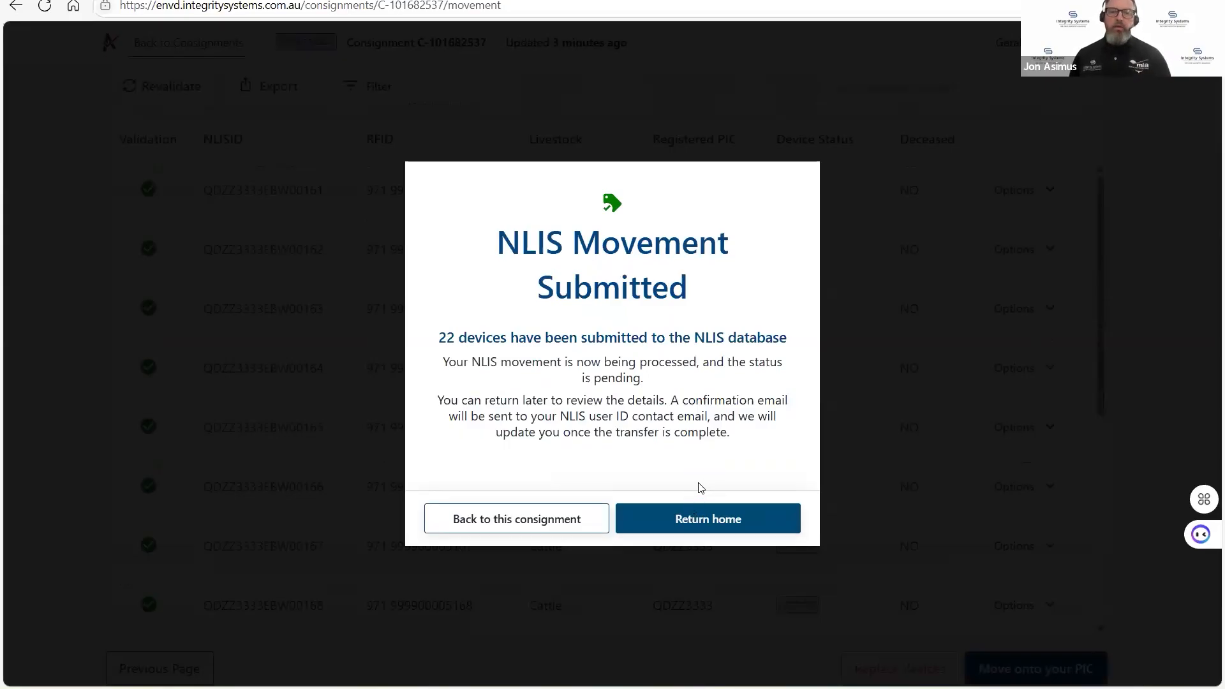
{"action": "left_click", "coordinate": [715, 529]}
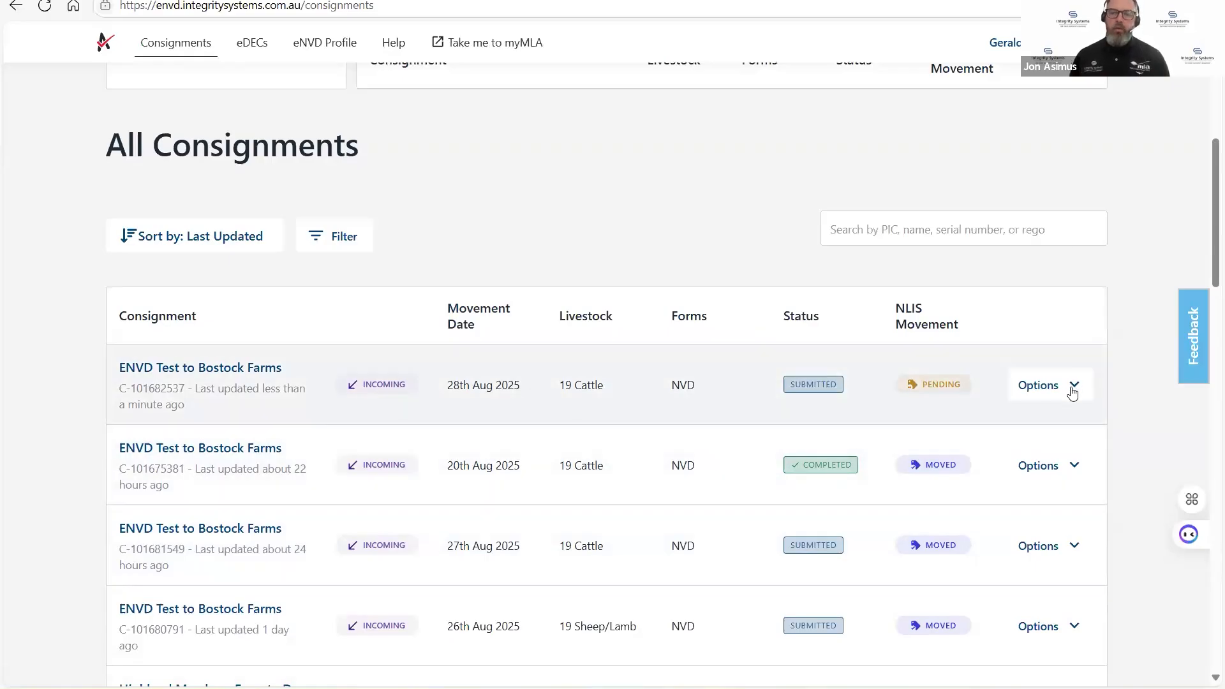
Open the NLIS movement details of the ENVD Test to Bostock Farms consignment dated 28th Aug 2025.
{"action": "left_click", "coordinate": [1072, 389]}
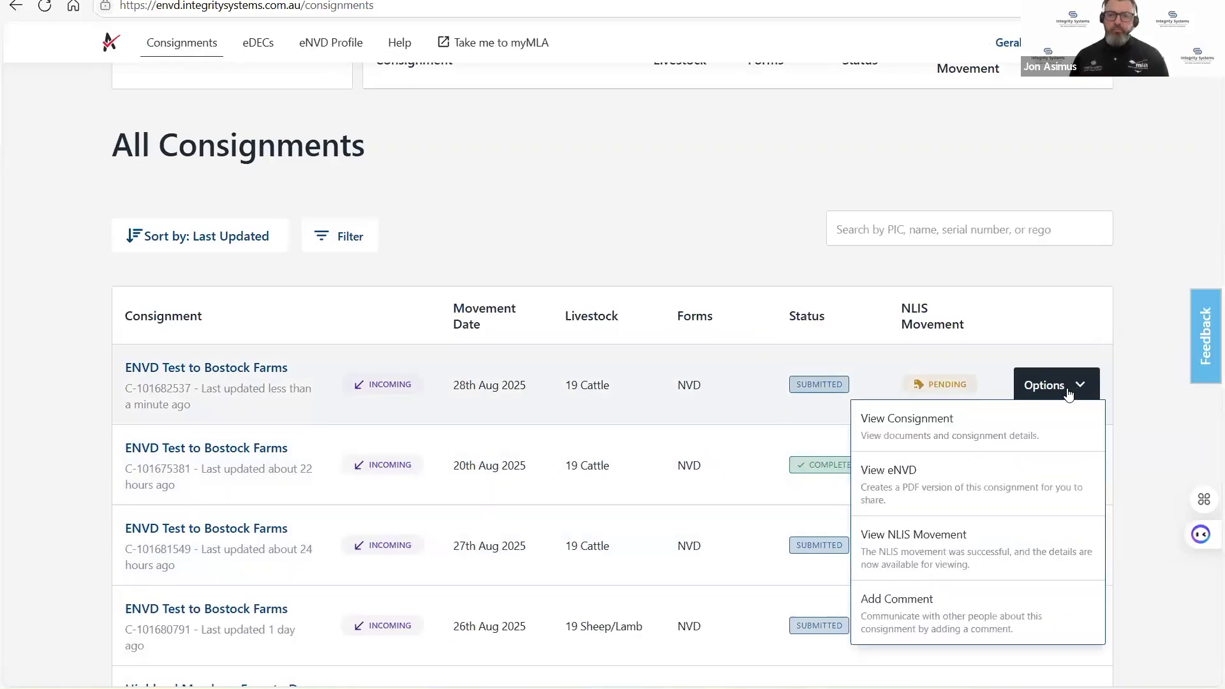
{"action": "left_click", "coordinate": [947, 552]}
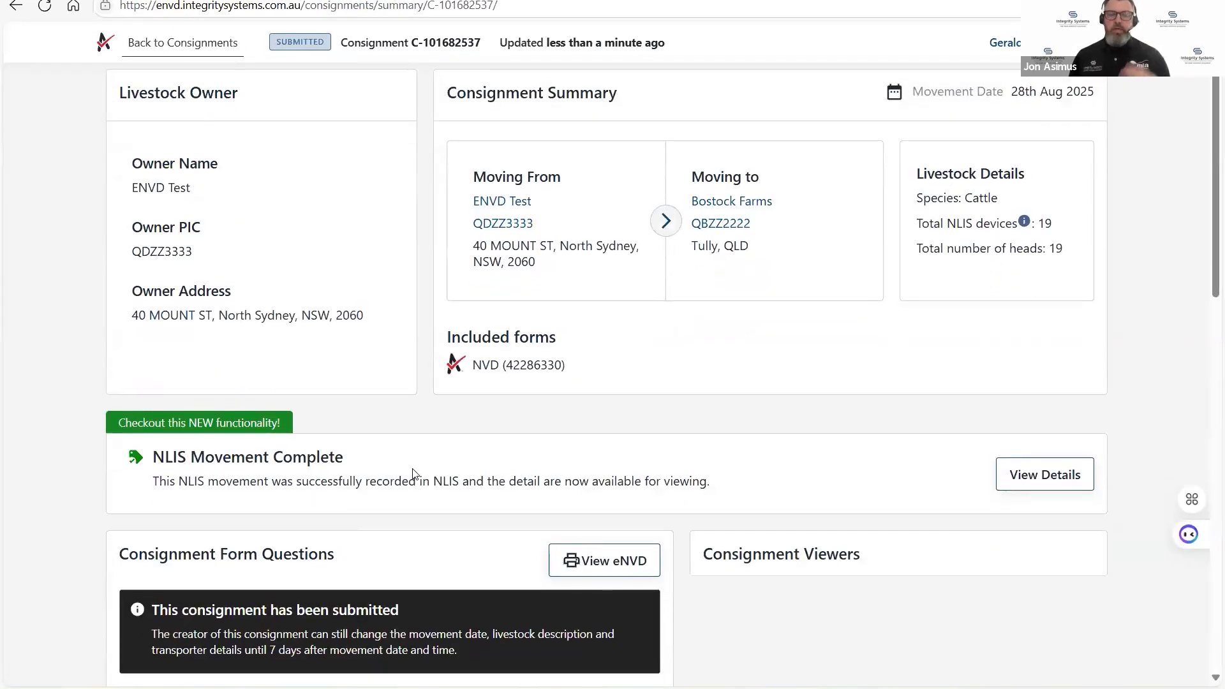
{"action": "left_click", "coordinate": [1054, 480]}
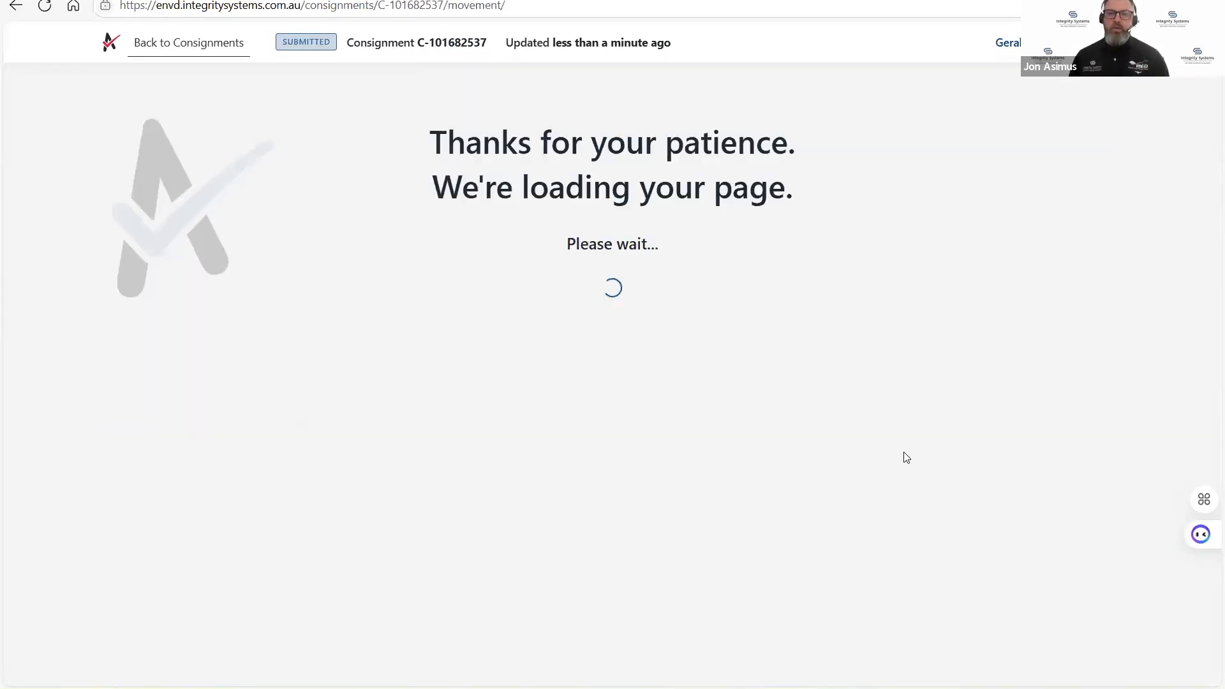